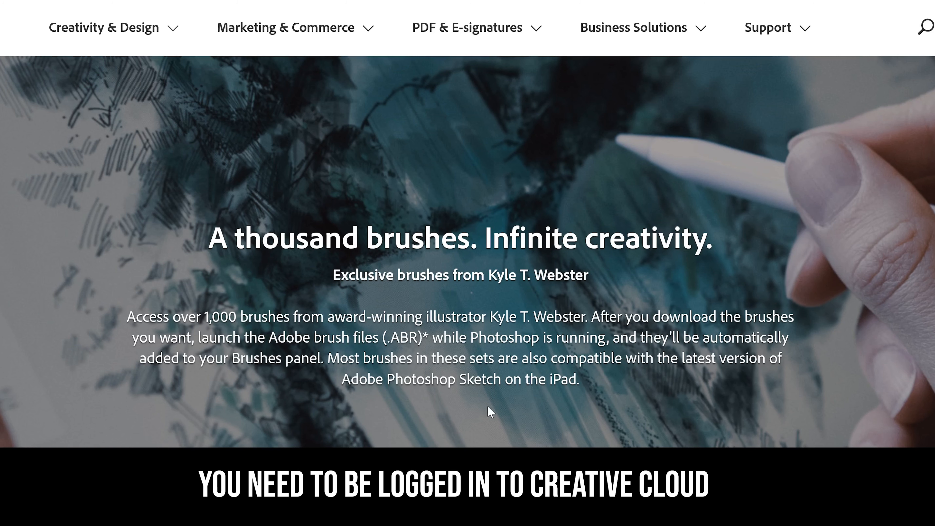
{"action": "left_click_drag", "start_coordinate": [704, 337], "coordinate": [789, 339]}
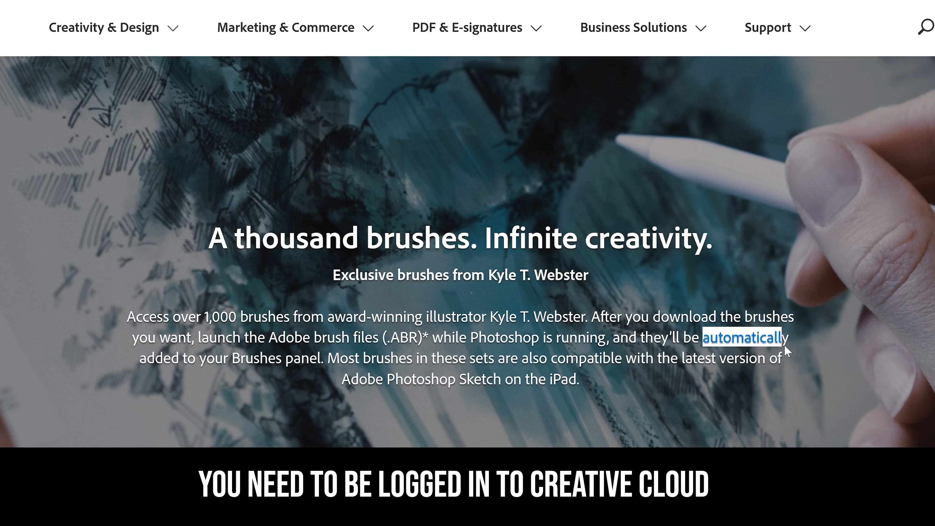
{"action": "left_click_drag", "start_coordinate": [232, 358], "coordinate": [327, 370]}
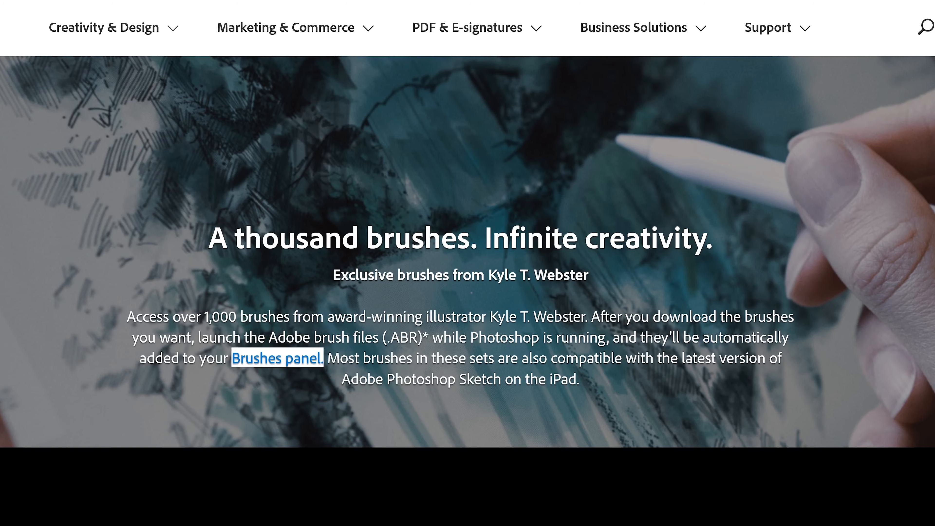
Download the Concept brush set from the Adobe brushes page and save it as concept in the Adobe Brushes folder.
{"action": "scroll", "coordinate": [605, 338], "scroll_direction": "down", "scroll_amount": 12}
{"action": "scroll", "coordinate": [611, 313], "scroll_direction": "down", "scroll_amount": 10}
{"action": "scroll", "coordinate": [584, 300], "scroll_direction": "down", "scroll_amount": 15}
{"action": "scroll", "coordinate": [580, 299], "scroll_direction": "down", "scroll_amount": 15}
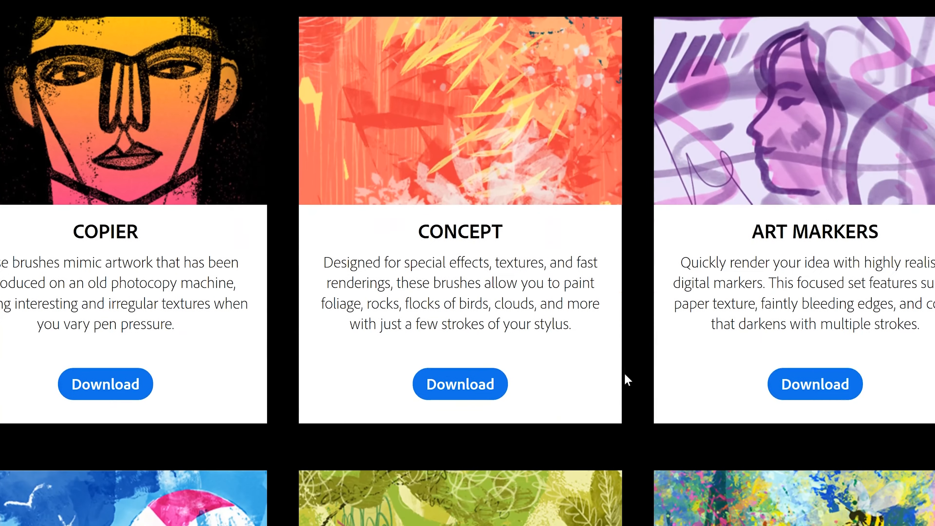
{"action": "left_click", "coordinate": [459, 389]}
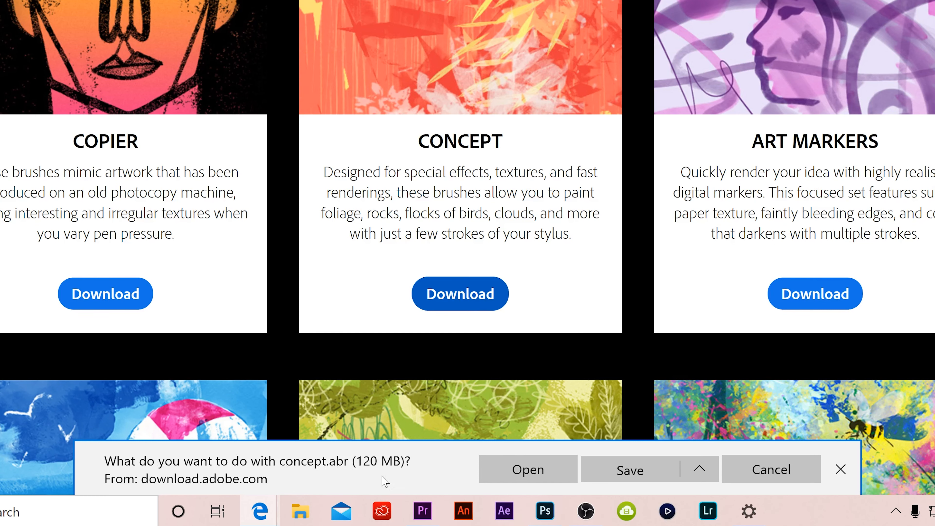
{"action": "left_click", "coordinate": [700, 469]}
{"action": "left_click", "coordinate": [668, 451]}
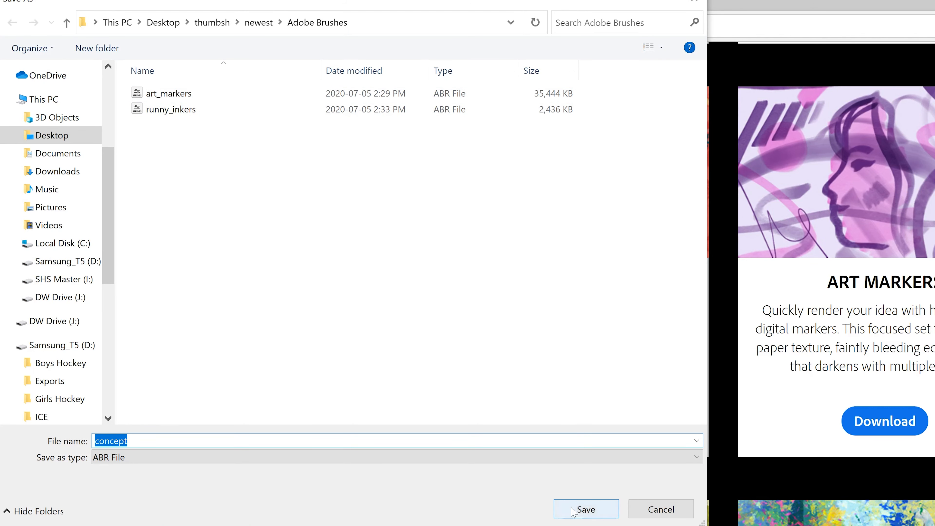
{"action": "left_click", "coordinate": [576, 513]}
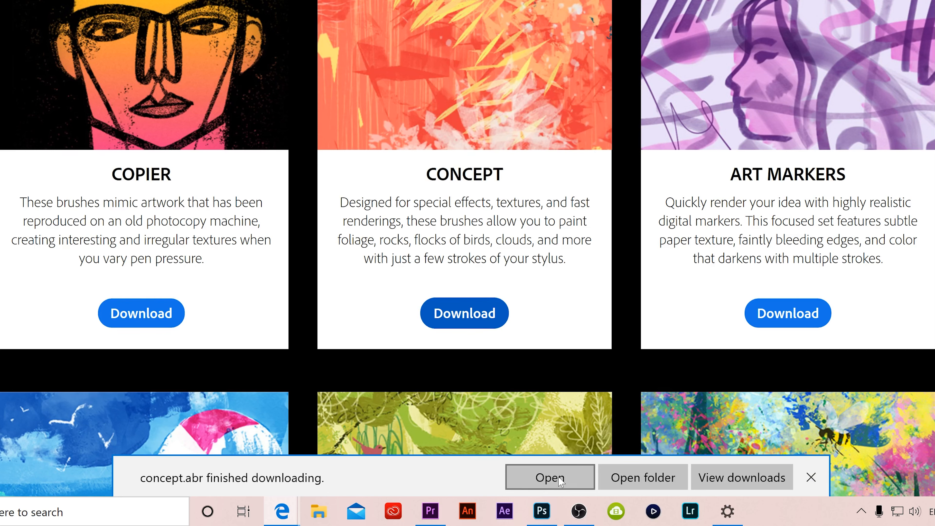
Load the downloaded concept.abr into Photoshop and look through the brushes in the concept preset folder.
{"action": "left_click", "coordinate": [550, 478]}
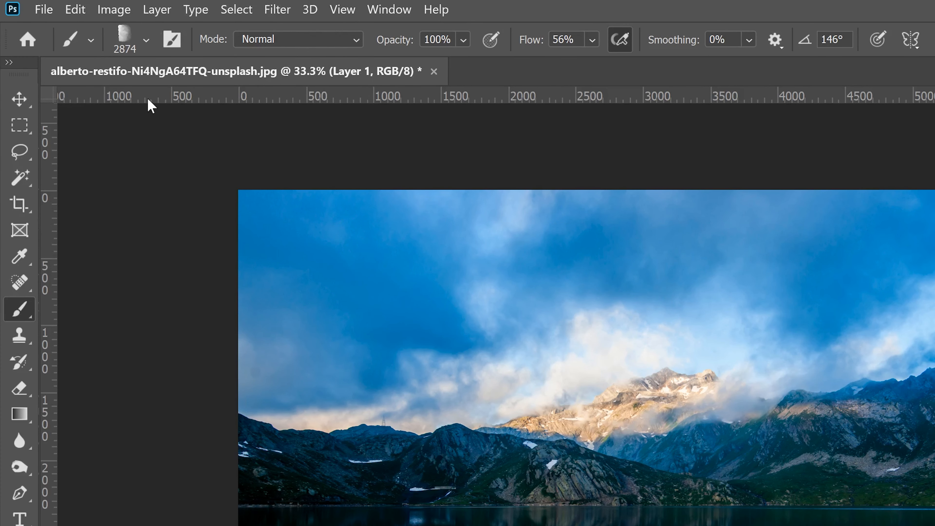
{"action": "left_click", "coordinate": [147, 40]}
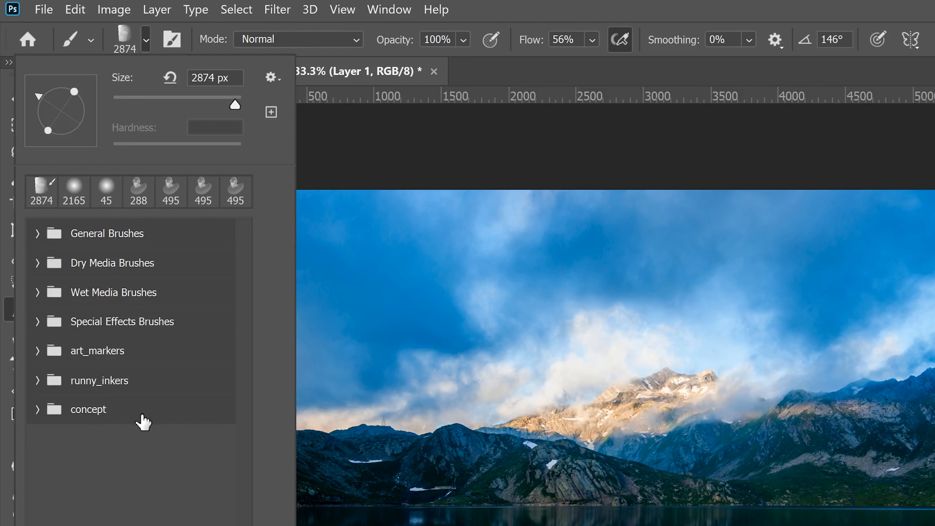
{"action": "left_click", "coordinate": [38, 409]}
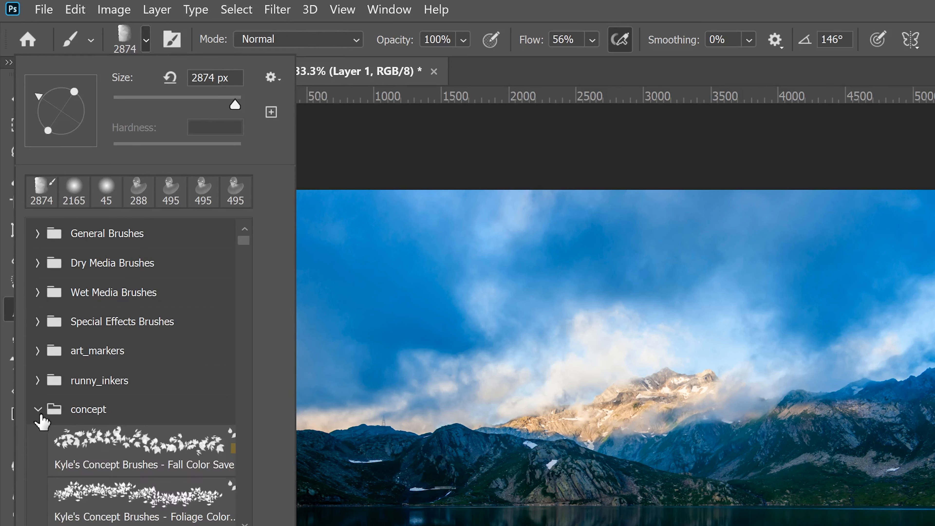
{"action": "left_click_drag", "start_coordinate": [238, 244], "coordinate": [240, 278]}
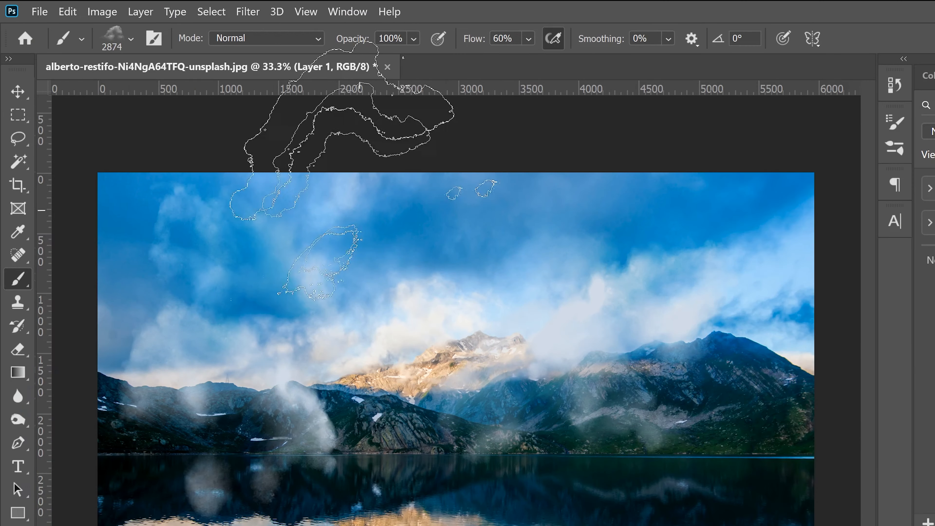
{"action": "left_click", "coordinate": [131, 39]}
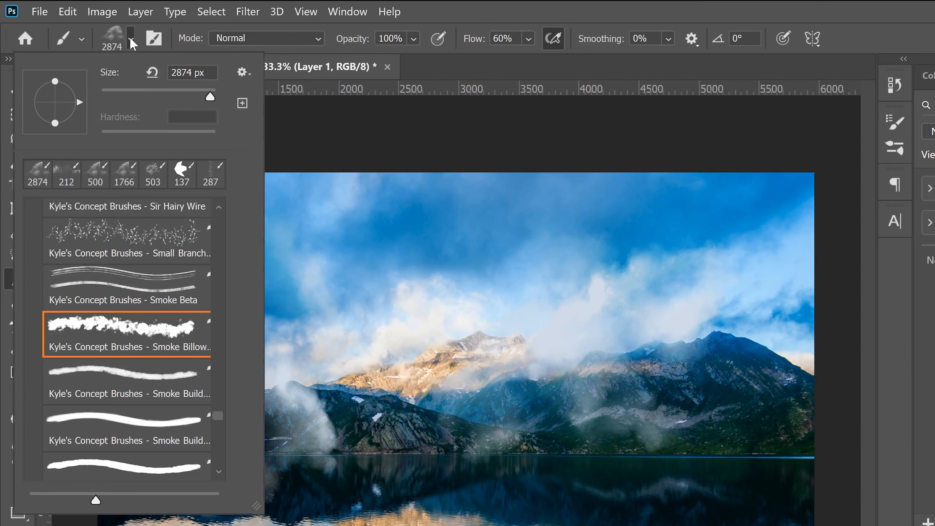
{"action": "mouse_move", "coordinate": [219, 420]}
{"action": "left_mouse_down"}
{"action": "mouse_move", "coordinate": [227, 334]}
{"action": "mouse_move", "coordinate": [220, 216]}
{"action": "left_mouse_up"}
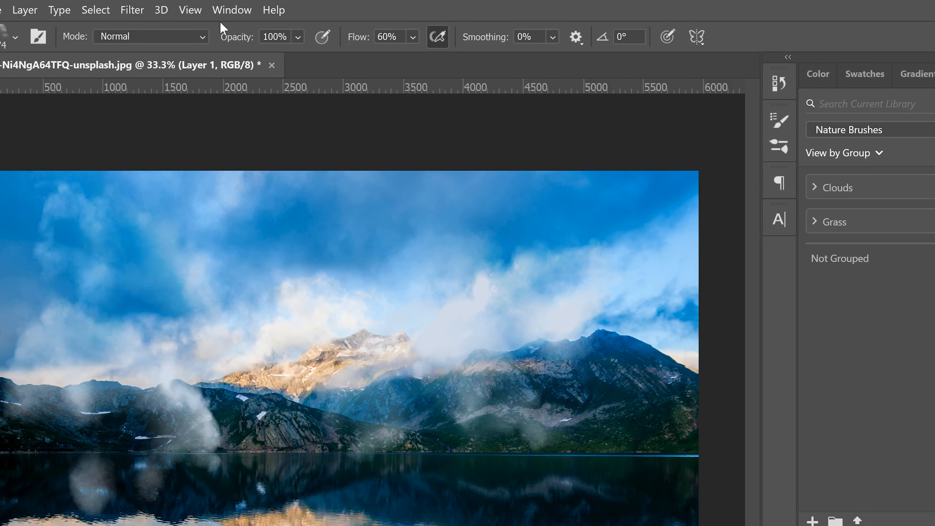
Create a new library named Textures.
{"action": "left_click", "coordinate": [225, 11]}
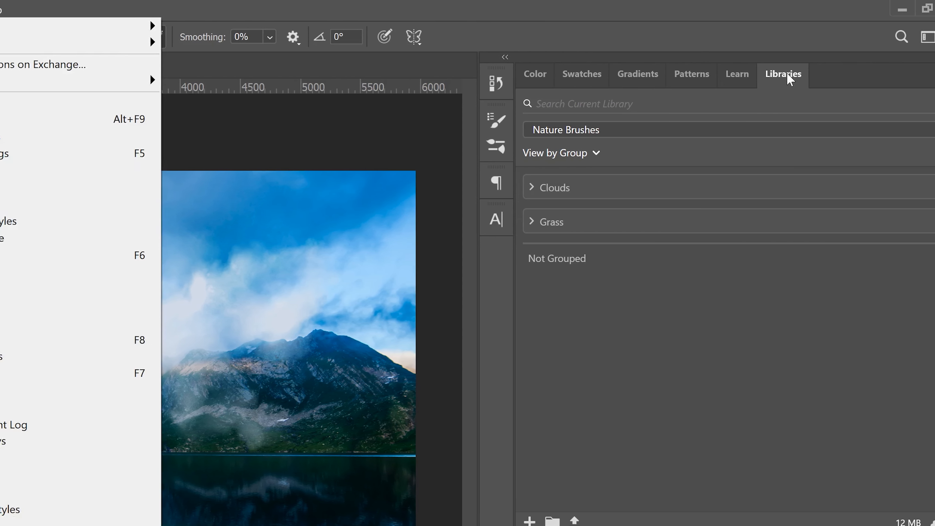
{"action": "left_click", "coordinate": [741, 74]}
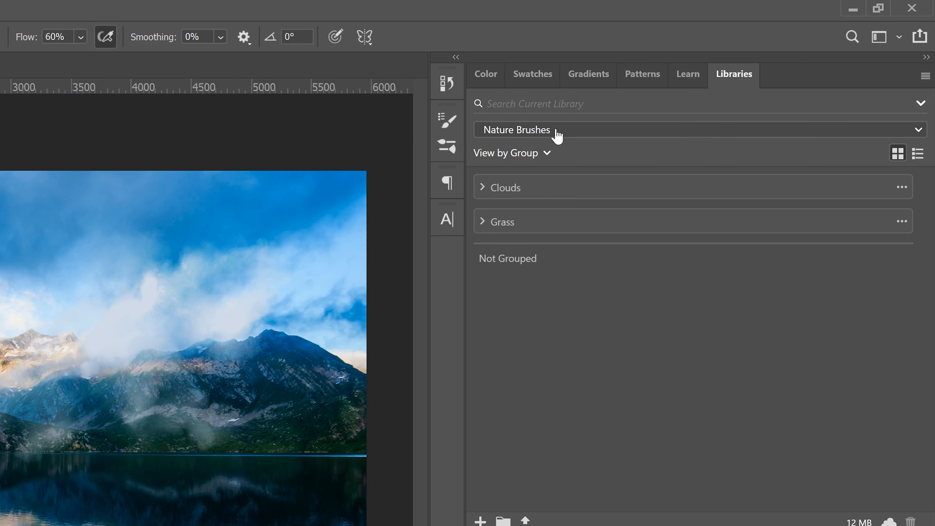
{"action": "left_click", "coordinate": [842, 137]}
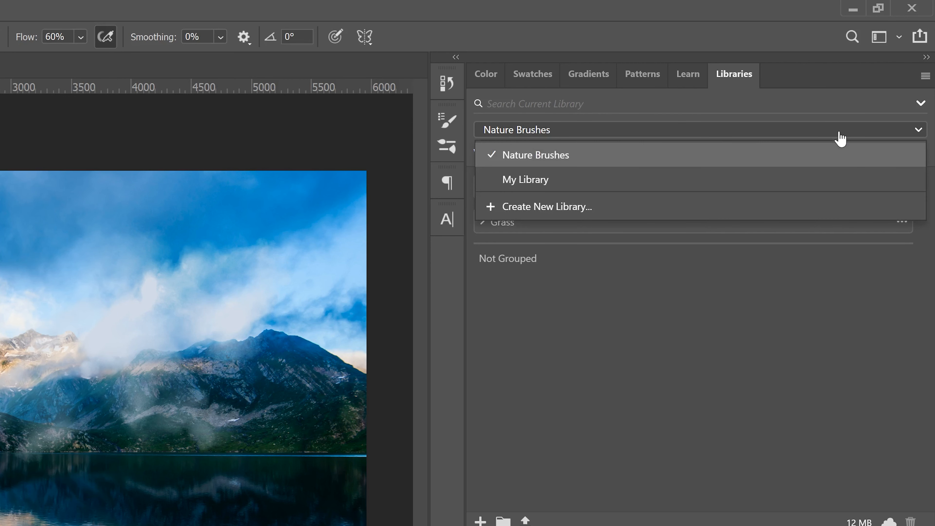
{"action": "left_click", "coordinate": [555, 211]}
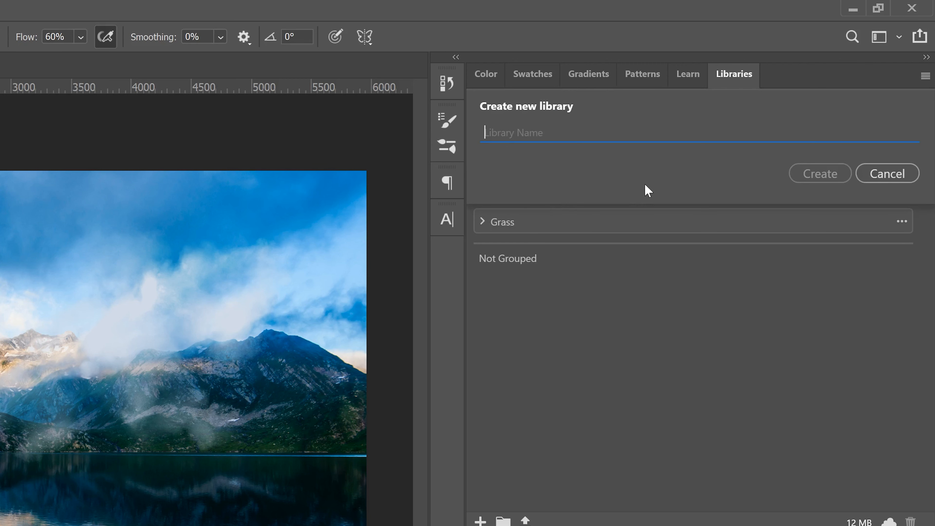
{"action": "type", "text": "Textures"}
{"action": "left_click", "coordinate": [822, 175]}
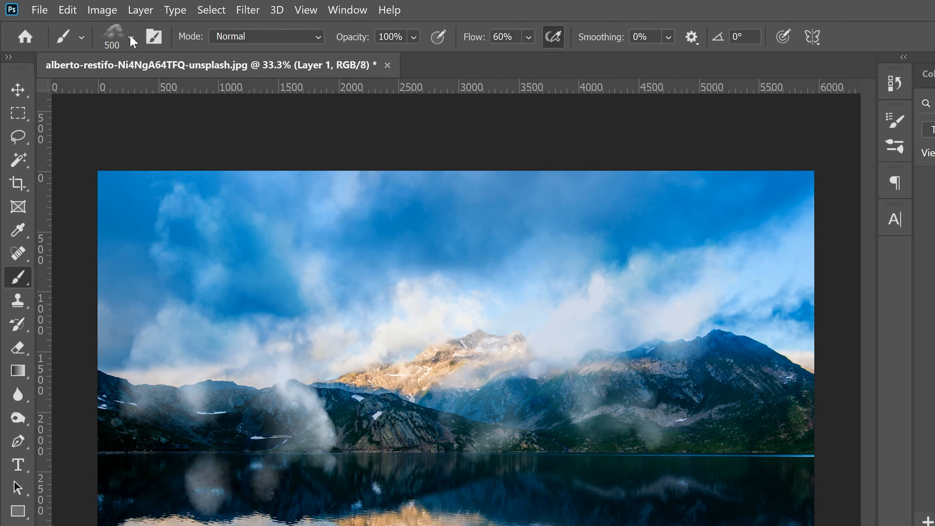
Select the middle of the three Sir Hairy Spa… concept brushes and try to move it out of the brush preset picker.
{"action": "left_click", "coordinate": [130, 37]}
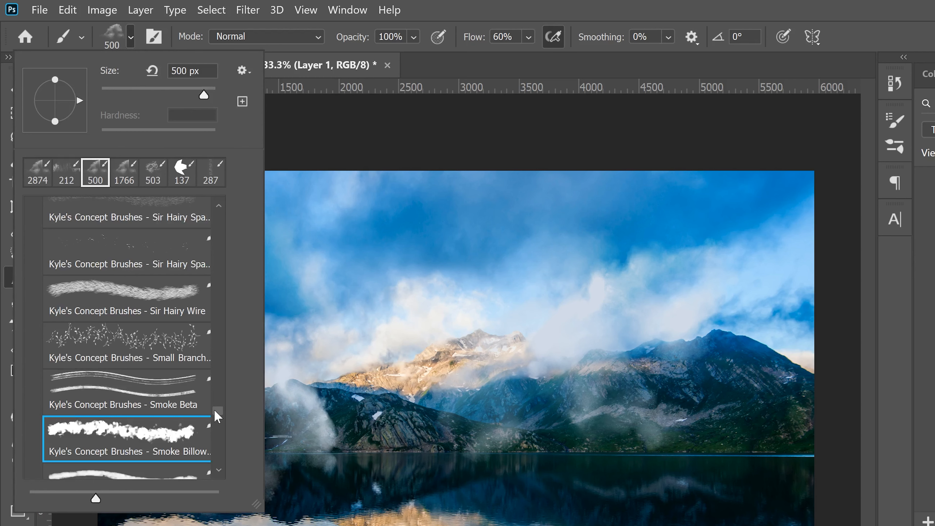
{"action": "scroll", "coordinate": [218, 414], "scroll_direction": "up", "scroll_amount": 2}
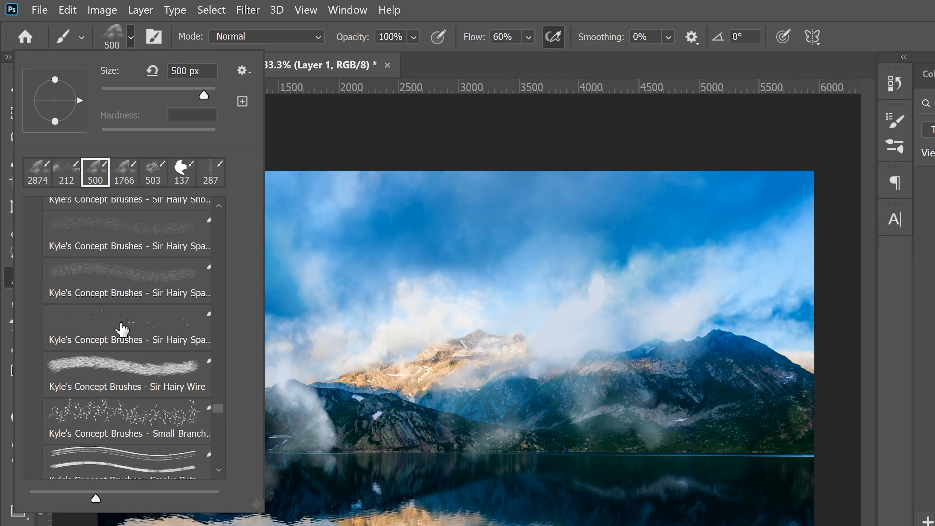
{"action": "left_click", "coordinate": [98, 279]}
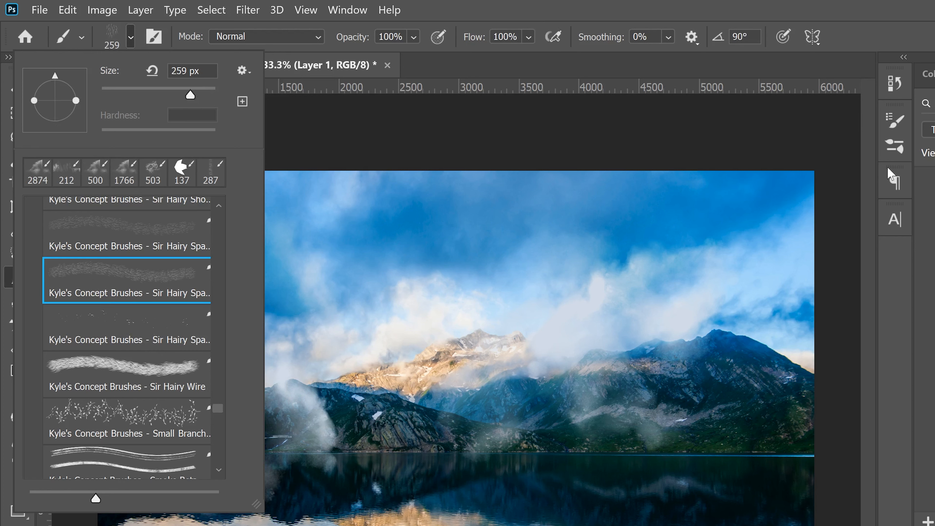
{"action": "mouse_move", "coordinate": [115, 278]}
{"action": "left_mouse_down"}
{"action": "mouse_move", "coordinate": [138, 270]}
{"action": "mouse_move", "coordinate": [534, 263]}
{"action": "mouse_move", "coordinate": [336, 264]}
{"action": "mouse_move", "coordinate": [484, 255]}
{"action": "mouse_move", "coordinate": [138, 268]}
{"action": "mouse_move", "coordinate": [169, 284]}
{"action": "left_mouse_up"}
Show the full list of brushes and add the selected Sir Hairy Spa… brush to the Textures library.
{"action": "left_click", "coordinate": [895, 147]}
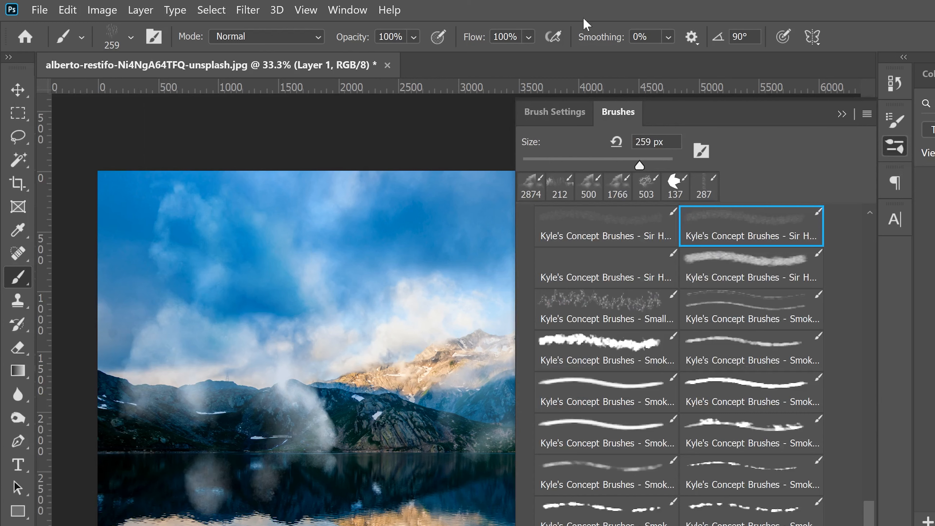
{"action": "left_click", "coordinate": [347, 10]}
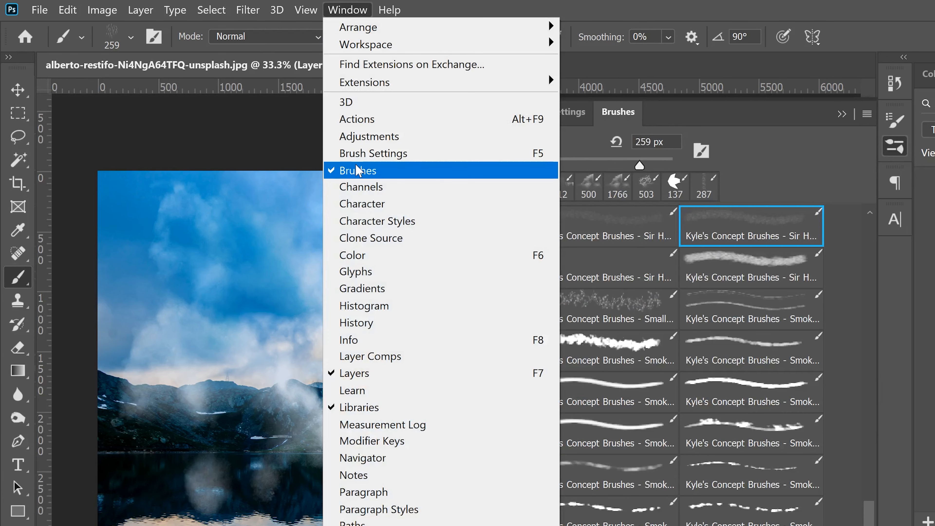
{"action": "left_click", "coordinate": [901, 8]}
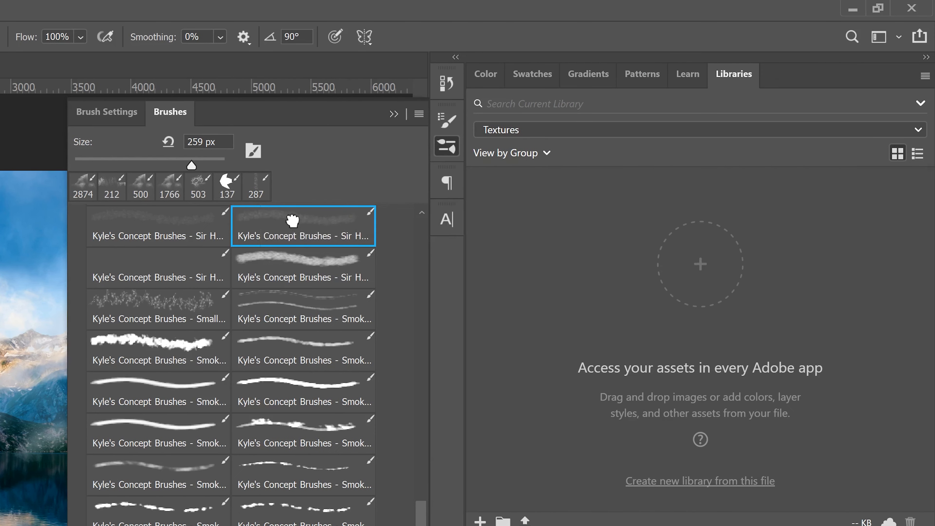
{"action": "left_click_drag", "start_coordinate": [292, 220], "coordinate": [622, 258]}
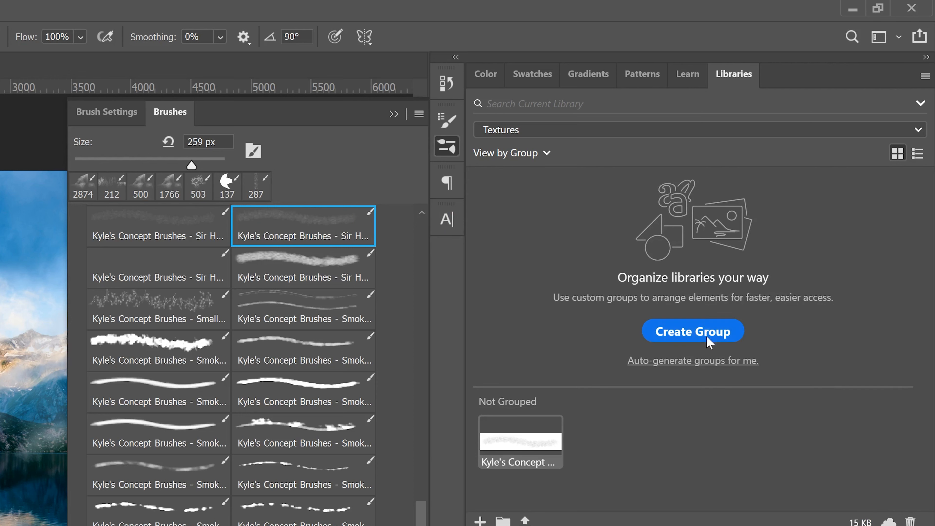
Create a group named Hair in the Textures library and add the Sir Hairy Wire brush to it.
{"action": "left_click", "coordinate": [690, 334]}
{"action": "type", "text": "Hair"}
{"action": "key", "text": "Return"}
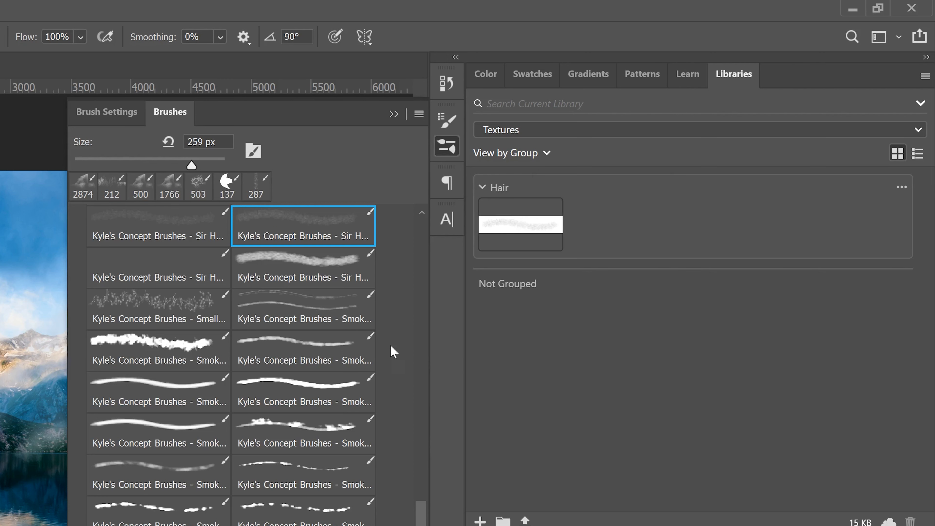
{"action": "left_click", "coordinate": [271, 270]}
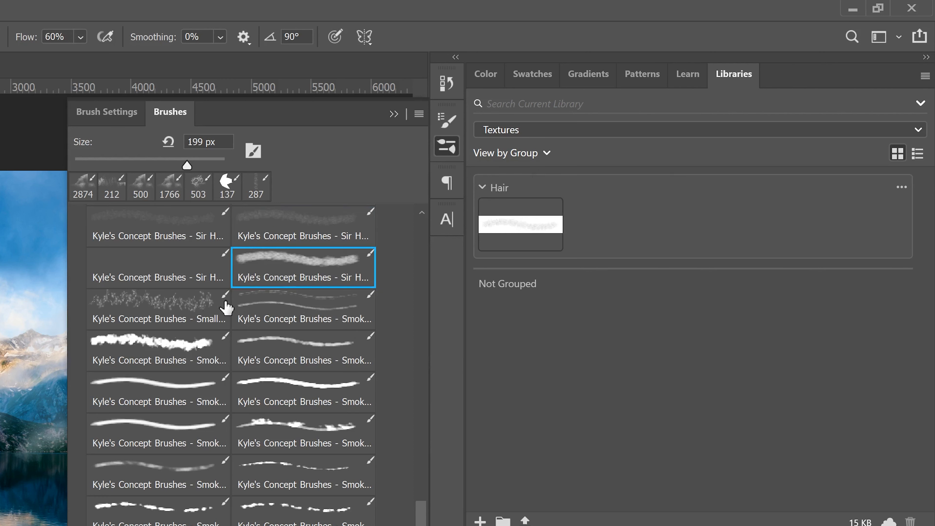
{"action": "mouse_move", "coordinate": [326, 275]}
{"action": "left_mouse_down"}
{"action": "mouse_move", "coordinate": [265, 258]}
{"action": "mouse_move", "coordinate": [584, 301]}
{"action": "mouse_move", "coordinate": [648, 322]}
{"action": "mouse_move", "coordinate": [575, 351]}
{"action": "mouse_move", "coordinate": [570, 335]}
{"action": "mouse_move", "coordinate": [560, 339]}
{"action": "mouse_move", "coordinate": [595, 325]}
{"action": "mouse_move", "coordinate": [659, 219]}
{"action": "left_mouse_up"}
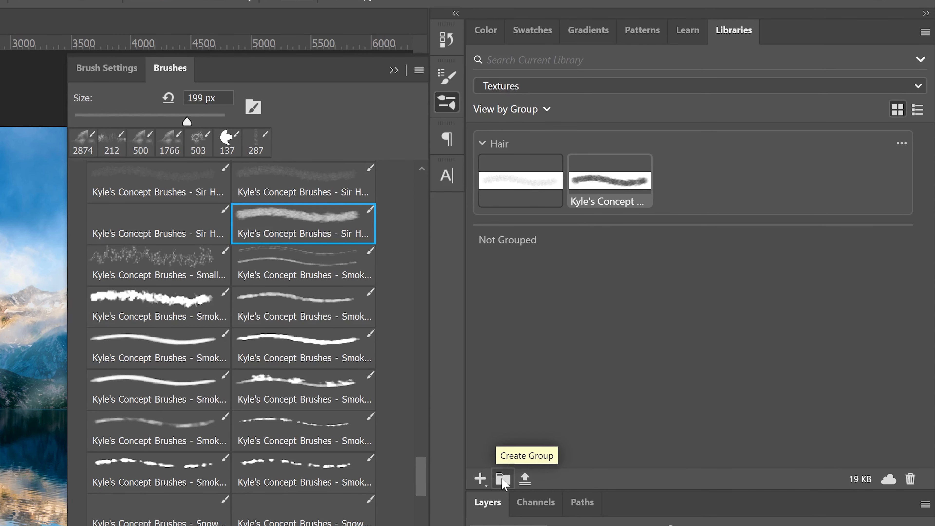
Create a second library group named Smoke and add the third Smoke Build… brush to it.
{"action": "left_click", "coordinate": [503, 479]}
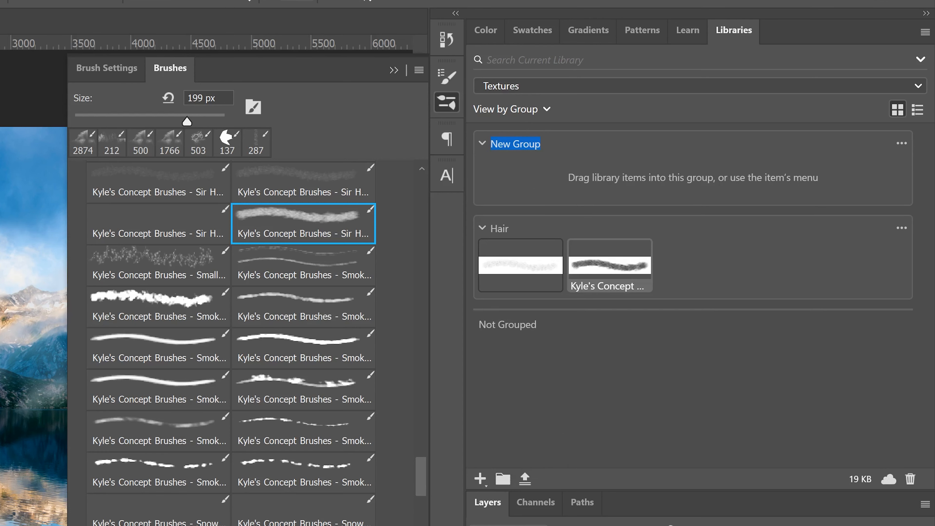
{"action": "type", "text": "Smoke"}
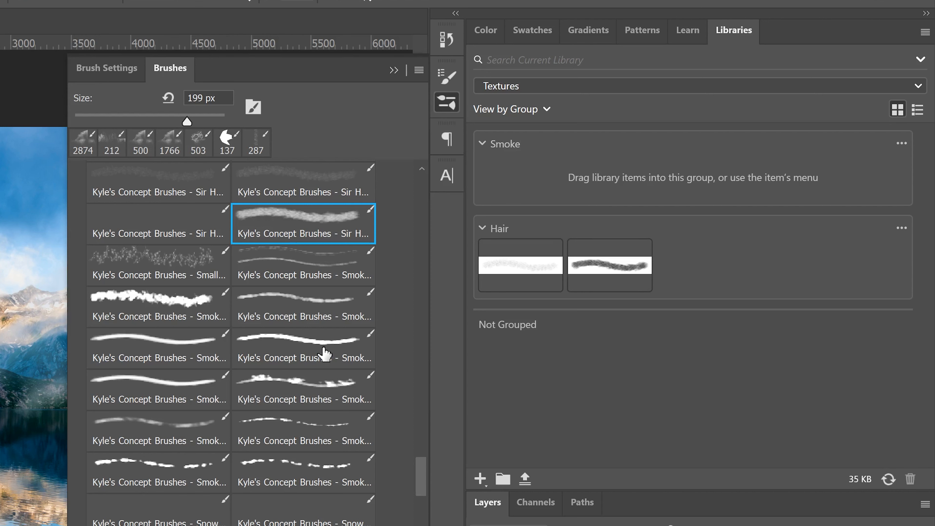
{"action": "left_click", "coordinate": [284, 352]}
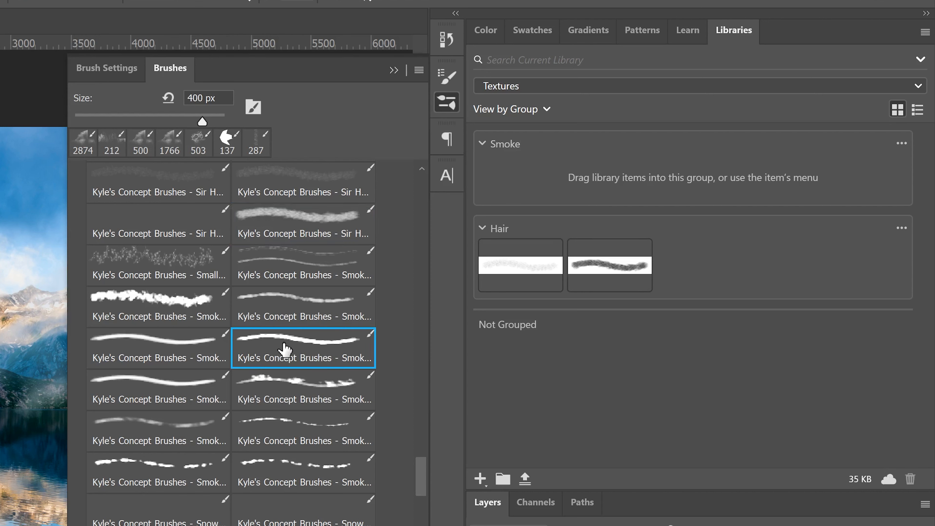
{"action": "left_click_drag", "start_coordinate": [294, 347], "coordinate": [611, 173]}
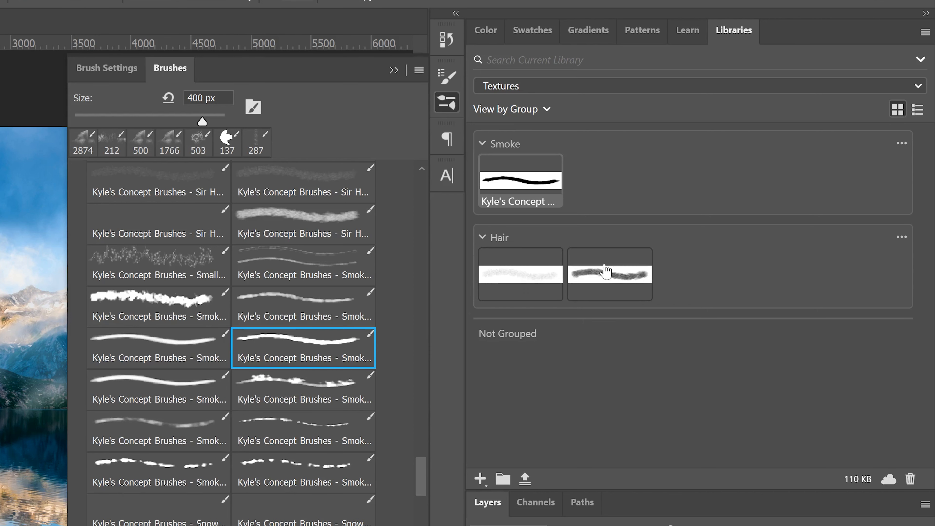
Collapse the brush list, hide Layer 1 and create a new empty layer above it.
{"action": "left_click", "coordinate": [395, 71]}
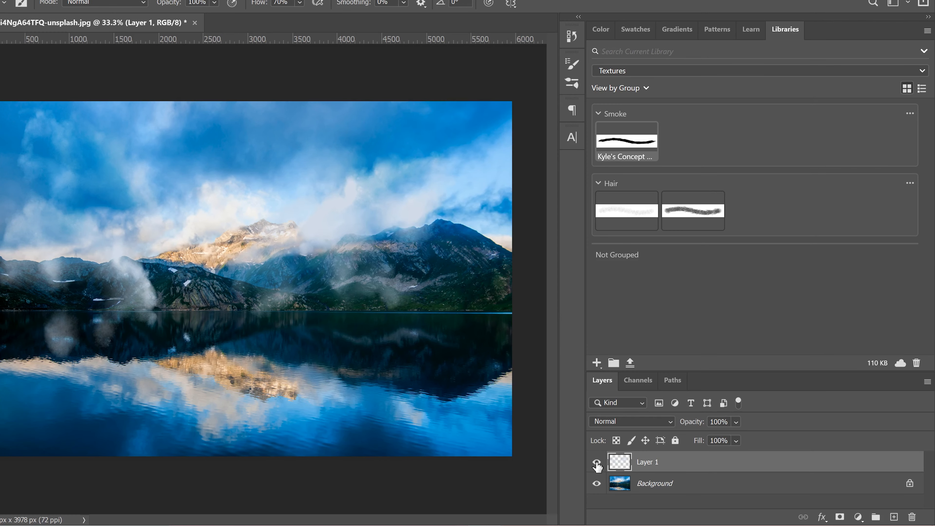
{"action": "left_click", "coordinate": [596, 462]}
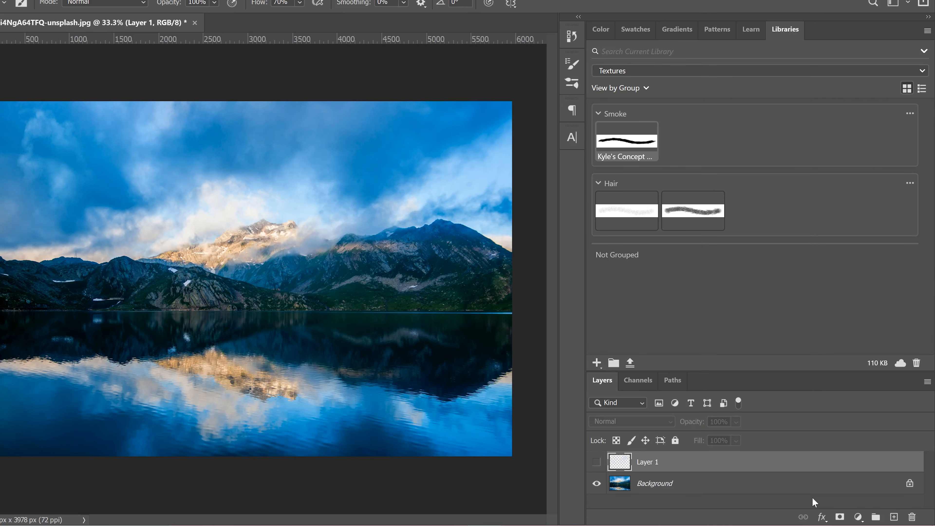
{"action": "left_click", "coordinate": [893, 516]}
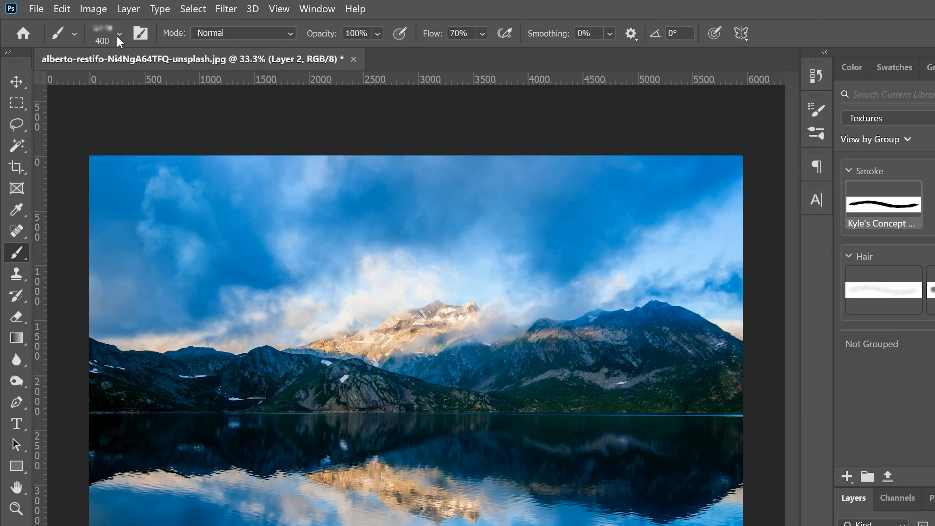
Set the Smoke Build brush size to 480 px and paint a thick curving smoke stroke across the sky.
{"action": "left_click", "coordinate": [119, 36]}
{"action": "left_click_drag", "start_coordinate": [181, 86], "coordinate": [185, 88]}
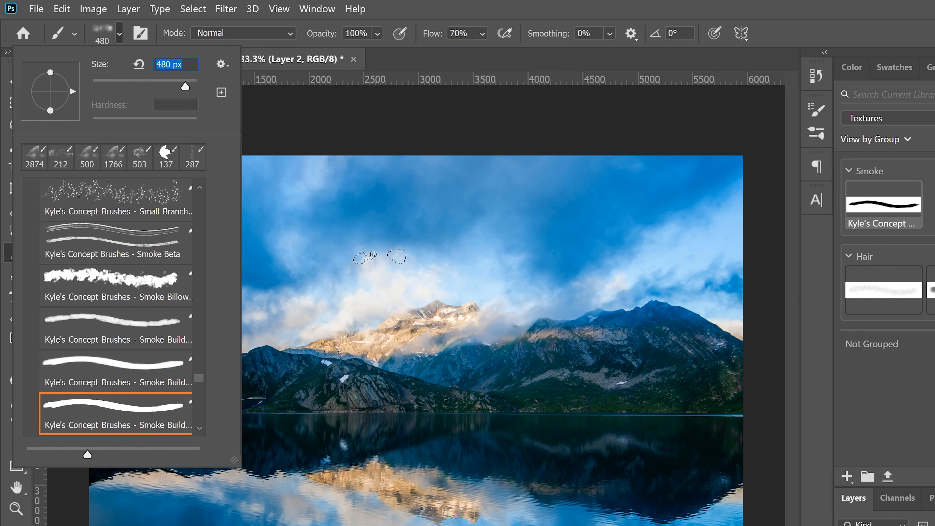
{"action": "left_click", "coordinate": [387, 245]}
{"action": "mouse_move", "coordinate": [390, 242]}
{"action": "left_mouse_down"}
{"action": "mouse_move", "coordinate": [256, 229]}
{"action": "mouse_move", "coordinate": [199, 239]}
{"action": "mouse_move", "coordinate": [195, 283]}
{"action": "mouse_move", "coordinate": [331, 203]}
{"action": "mouse_move", "coordinate": [432, 202]}
{"action": "left_mouse_up"}
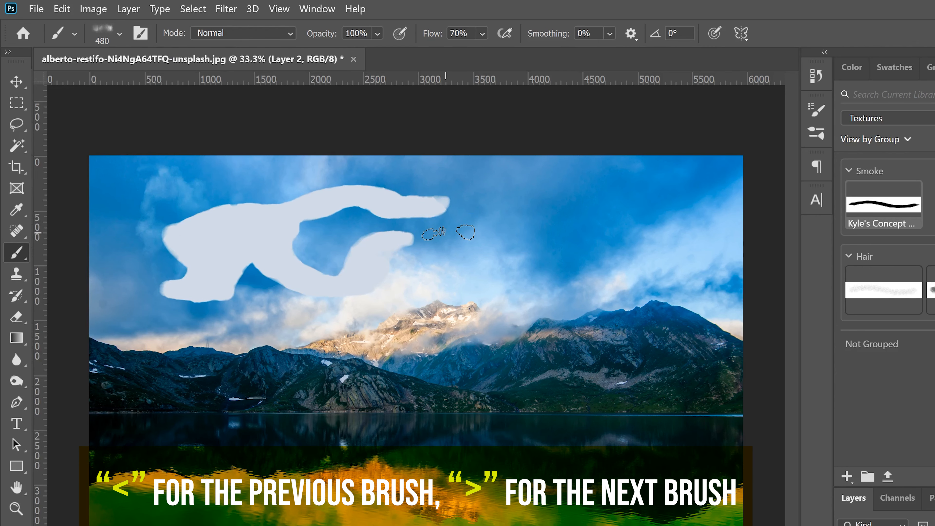
Step back through the previous brush presets and paint a freehand test stroke over the photo with each one.
{"action": "key", "text": "comma"}
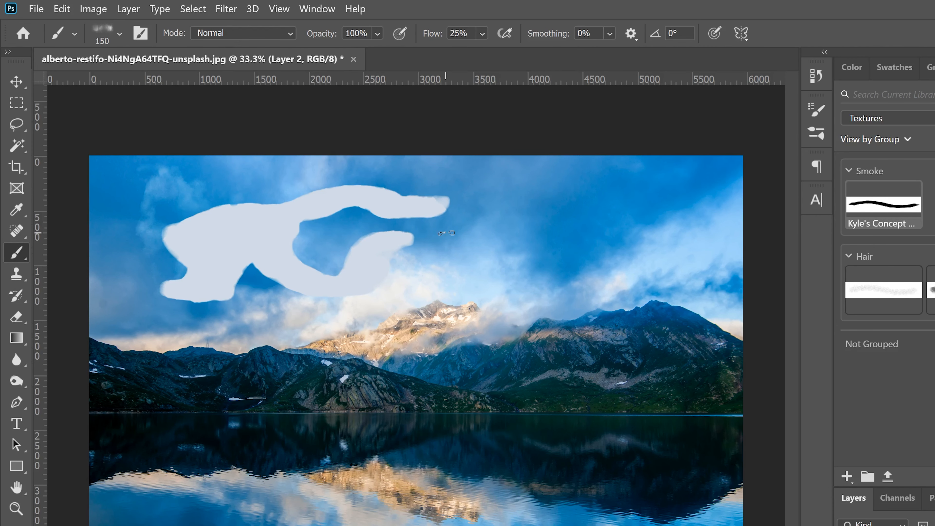
{"action": "mouse_move", "coordinate": [503, 223]}
{"action": "left_mouse_down"}
{"action": "mouse_move", "coordinate": [510, 271]}
{"action": "mouse_move", "coordinate": [591, 211]}
{"action": "mouse_move", "coordinate": [602, 259]}
{"action": "left_mouse_up"}
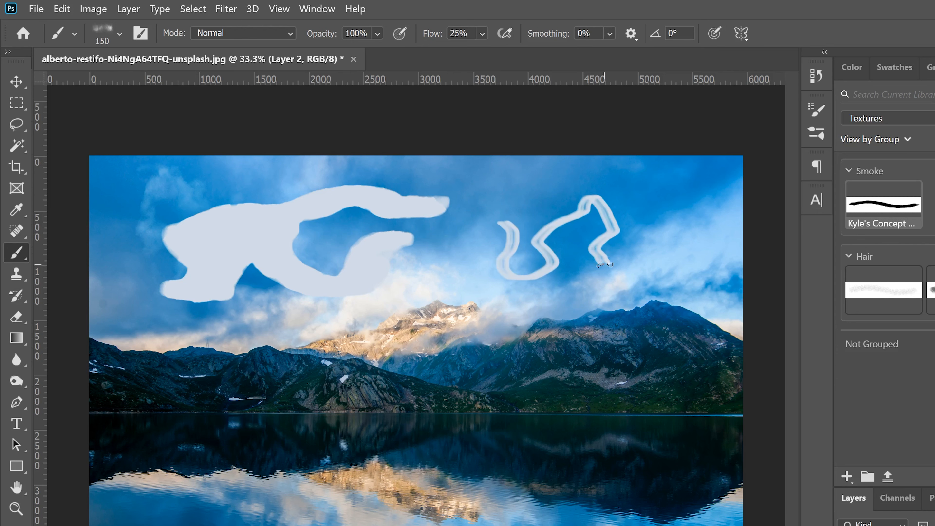
{"action": "key", "text": "comma"}
{"action": "mouse_move", "coordinate": [501, 298]}
{"action": "left_mouse_down"}
{"action": "mouse_move", "coordinate": [449, 402]}
{"action": "mouse_move", "coordinate": [529, 431]}
{"action": "mouse_move", "coordinate": [483, 405]}
{"action": "mouse_move", "coordinate": [382, 396]}
{"action": "left_mouse_up"}
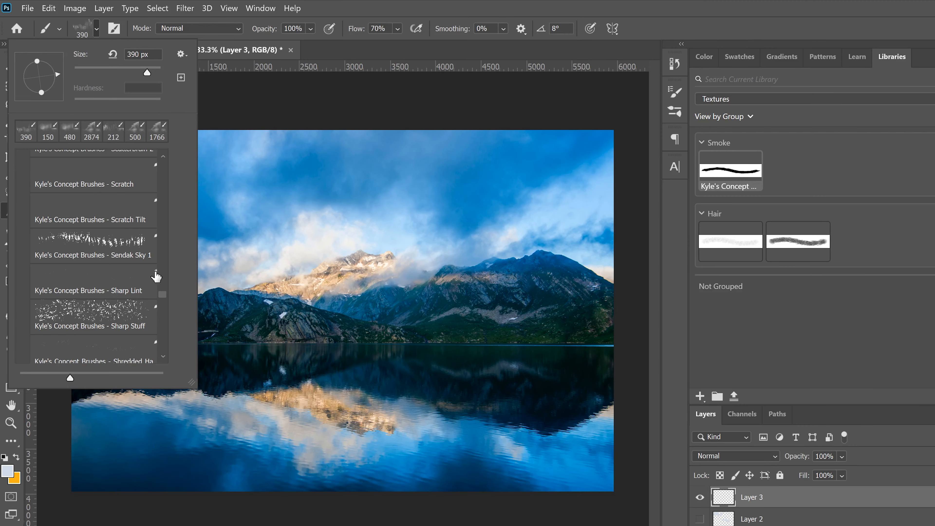
Select the Fast Grass 4 concept brush and sample dark green 042e1a from the mountainside as the foreground colour.
{"action": "scroll", "coordinate": [165, 296], "scroll_direction": "up", "scroll_amount": 5}
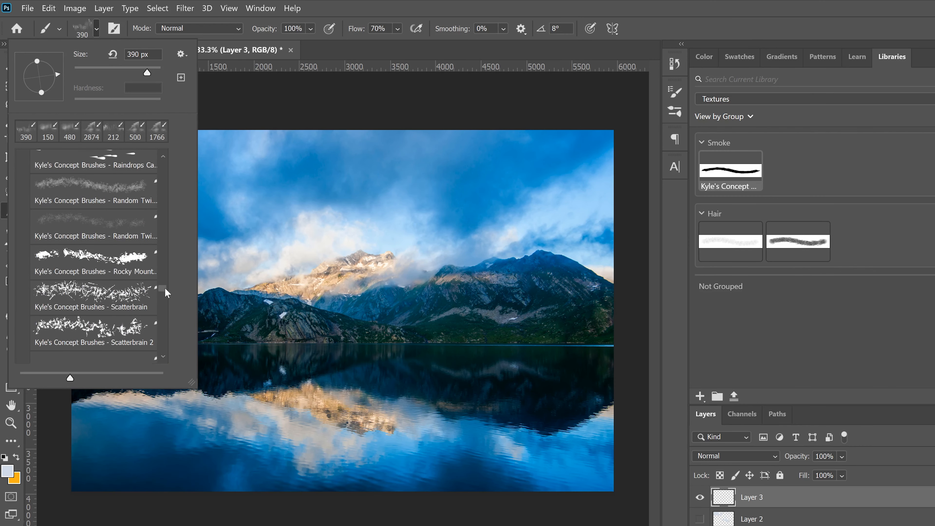
{"action": "left_click_drag", "start_coordinate": [165, 286], "coordinate": [167, 230]}
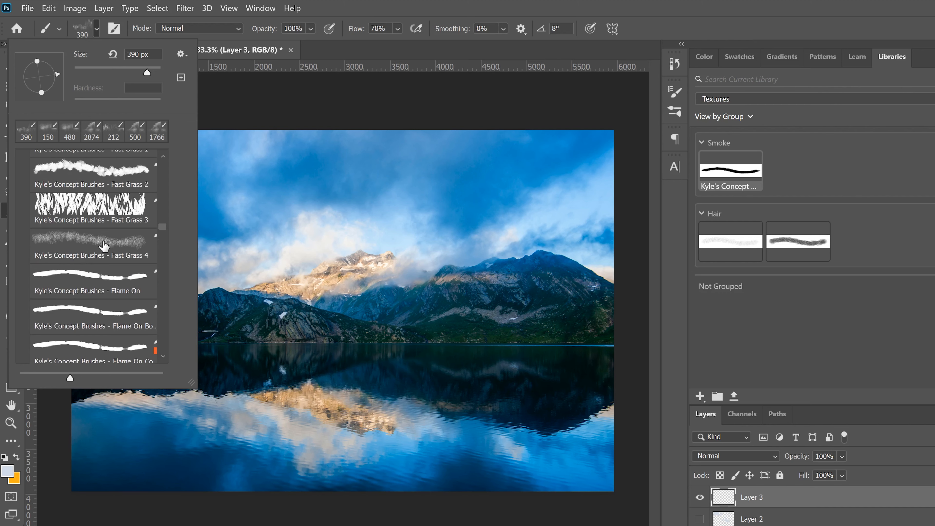
{"action": "left_click", "coordinate": [105, 248]}
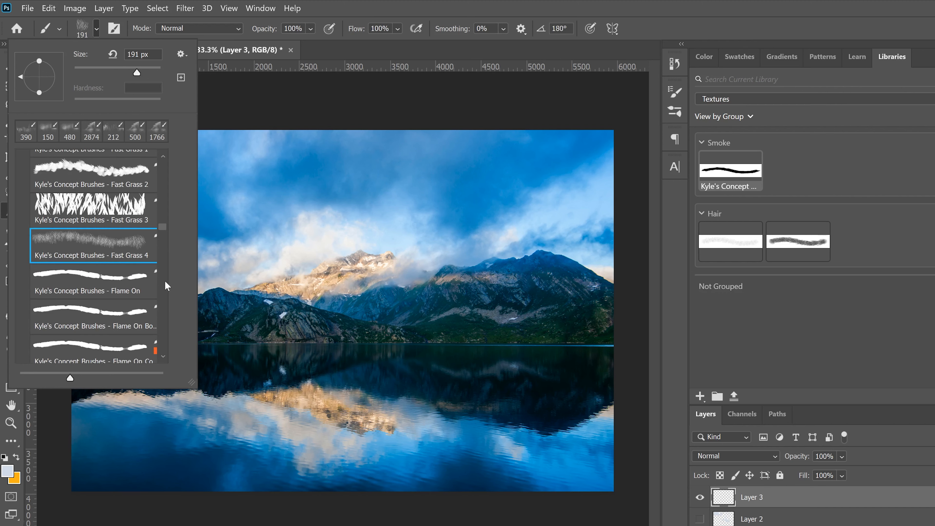
{"action": "left_click", "coordinate": [9, 473]}
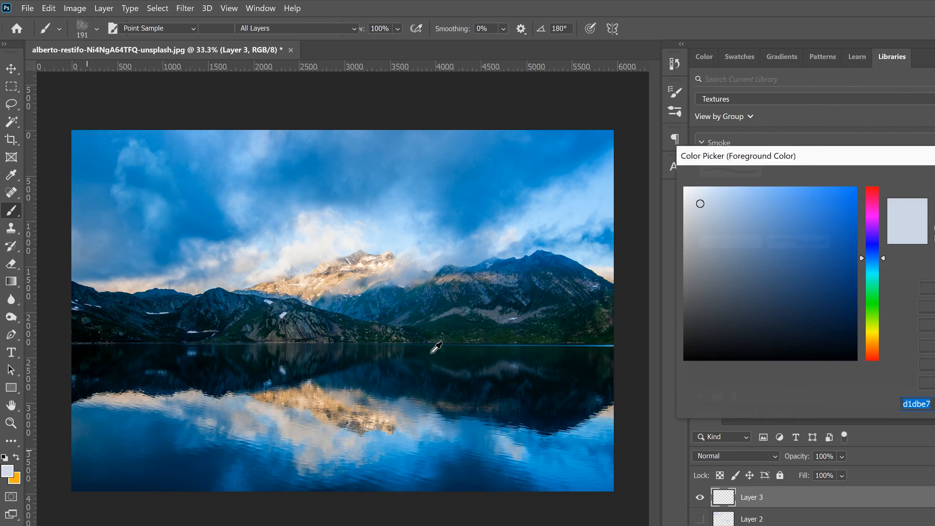
{"action": "left_click", "coordinate": [507, 331]}
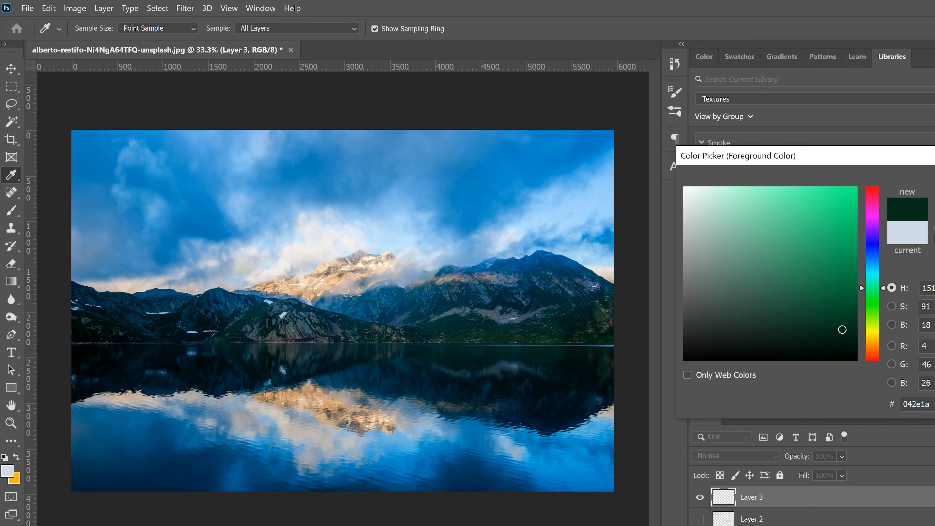
{"action": "key", "text": "Return"}
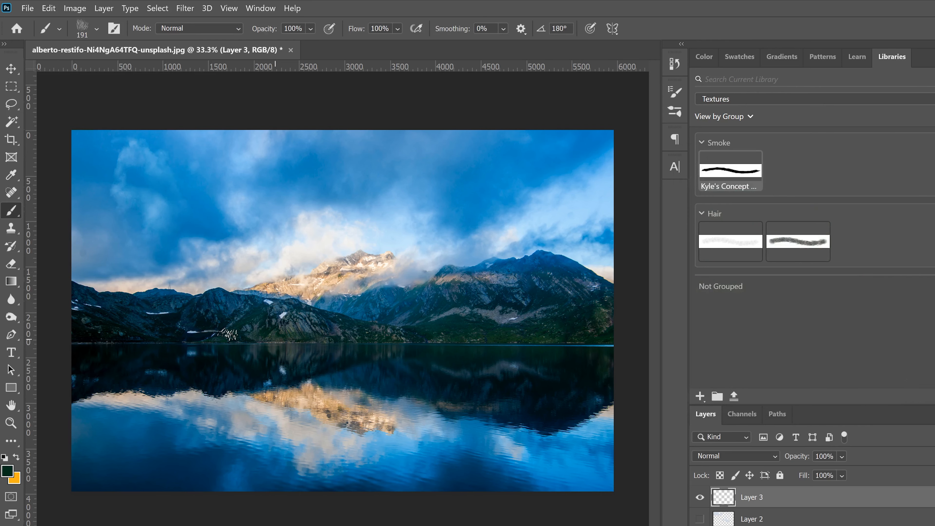
Enlarge the Fast Grass 4 brush to 1811 px and paint dark green grass along the shoreline on Layer 3.
{"action": "left_click", "coordinate": [96, 28]}
{"action": "left_click_drag", "start_coordinate": [129, 72], "coordinate": [154, 72]}
{"action": "left_click", "coordinate": [423, 350]}
{"action": "left_click", "coordinate": [382, 348]}
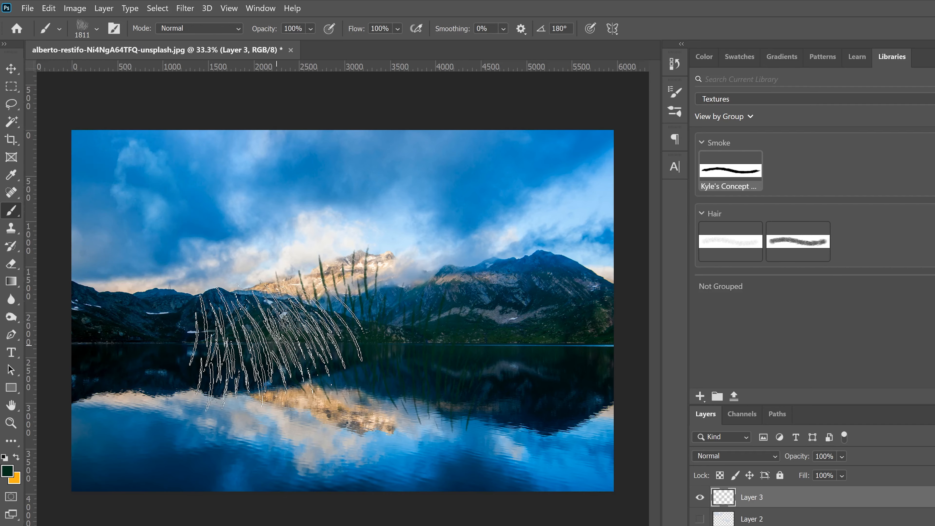
{"action": "left_click", "coordinate": [261, 347]}
{"action": "left_click", "coordinate": [148, 343]}
{"action": "left_click", "coordinate": [187, 337]}
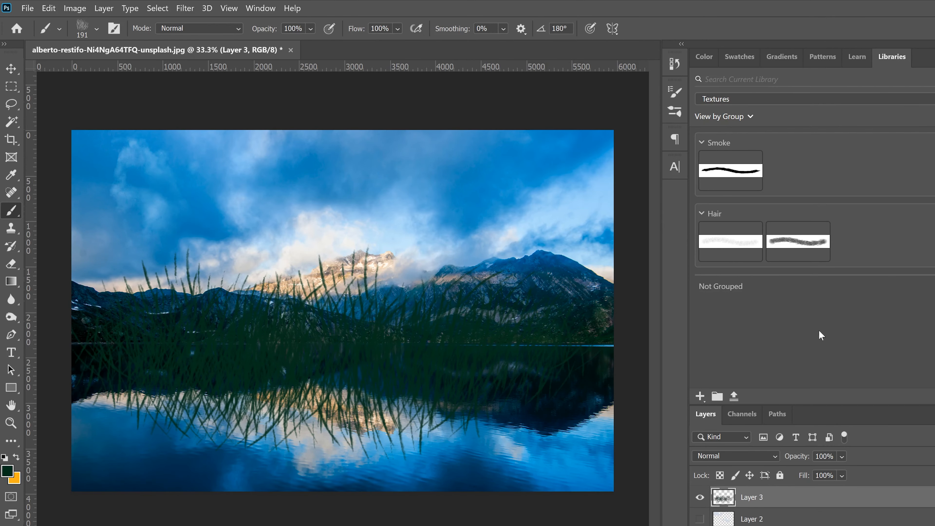
Show the full list of brushes and add the selected Fast Grass 4 brush to the Textures library.
{"action": "left_click", "coordinate": [97, 30]}
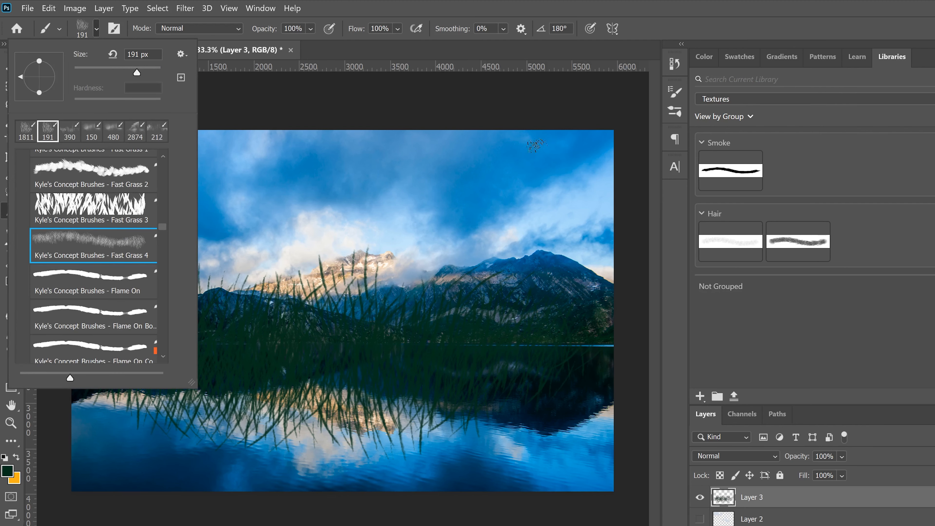
{"action": "left_click", "coordinate": [675, 110]}
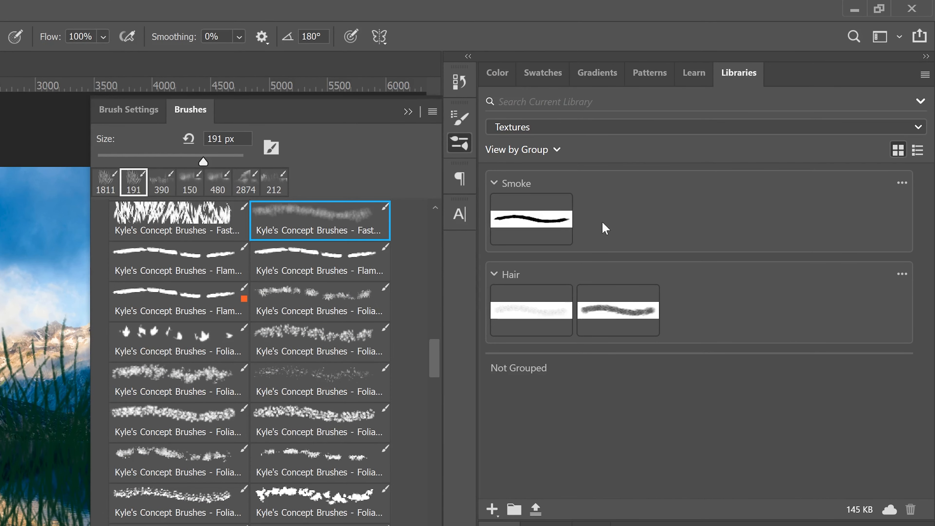
{"action": "mouse_move", "coordinate": [385, 239]}
{"action": "left_mouse_down"}
{"action": "mouse_move", "coordinate": [308, 211]}
{"action": "mouse_move", "coordinate": [627, 418]}
{"action": "left_mouse_up"}
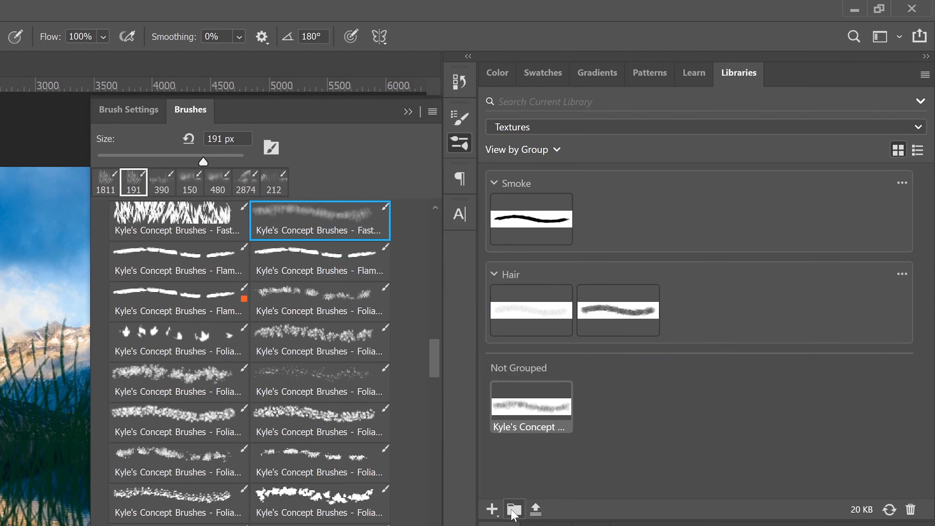
Create a library group named grass and move the ungrouped Fast Grass 4 brush into it.
{"action": "left_click", "coordinate": [513, 510]}
{"action": "type", "text": "gr"}
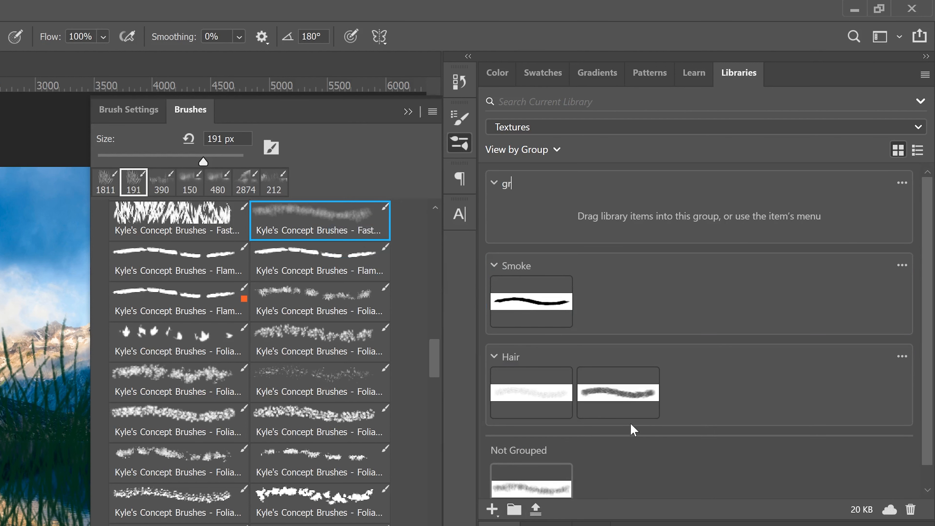
{"action": "type", "text": "ass"}
{"action": "key", "text": "Return"}
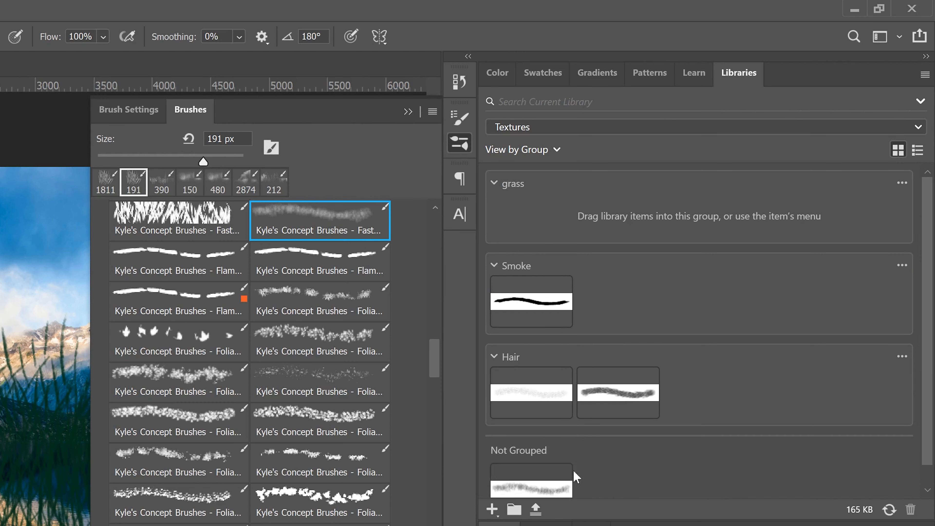
{"action": "mouse_move", "coordinate": [515, 487]}
{"action": "left_mouse_down"}
{"action": "mouse_move", "coordinate": [620, 245]}
{"action": "mouse_move", "coordinate": [619, 199]}
{"action": "mouse_move", "coordinate": [628, 203]}
{"action": "left_mouse_up"}
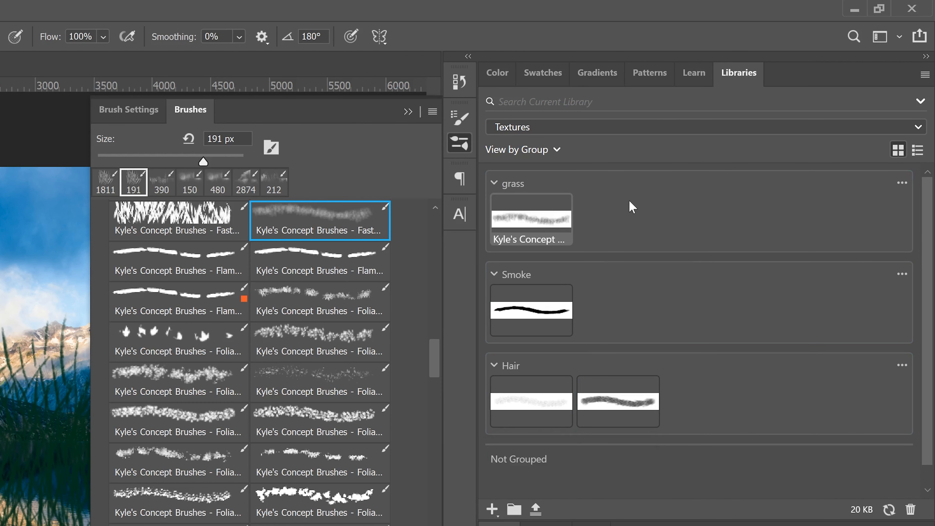
Enlarge the brush picker and its stroke previews, and turn on the Brush Tip display for the listed brushes.
{"action": "left_click_drag", "start_coordinate": [172, 292], "coordinate": [173, 296]}
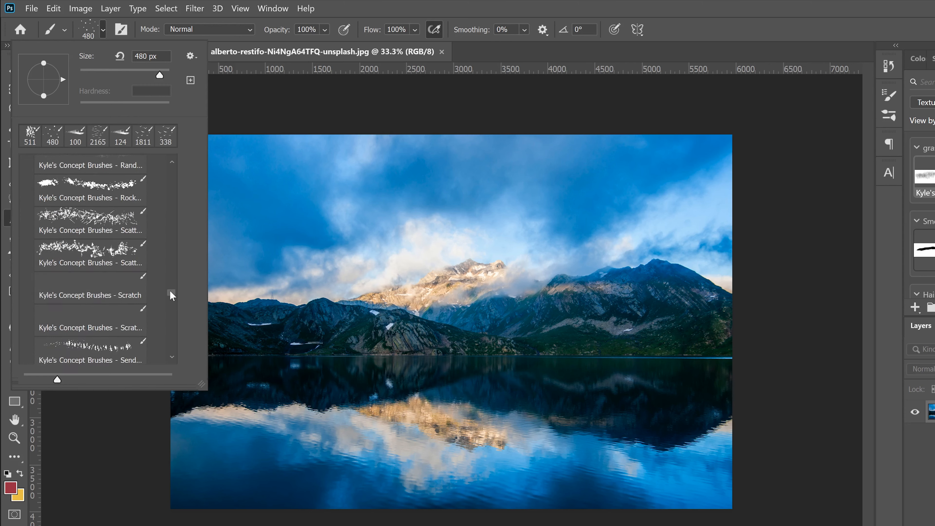
{"action": "left_click_drag", "start_coordinate": [200, 384], "coordinate": [287, 482]}
{"action": "left_click_drag", "start_coordinate": [75, 477], "coordinate": [197, 479]}
{"action": "left_click_drag", "start_coordinate": [259, 294], "coordinate": [259, 322]}
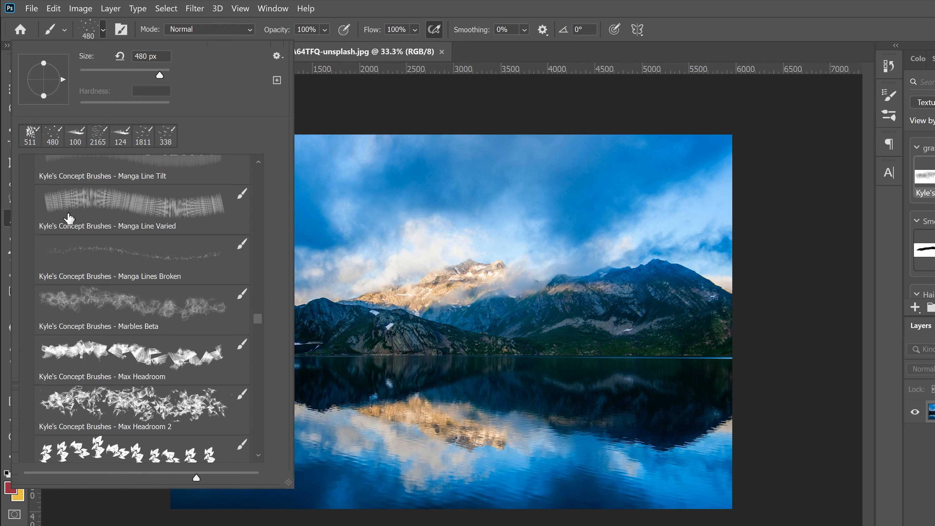
{"action": "left_click", "coordinate": [277, 58]}
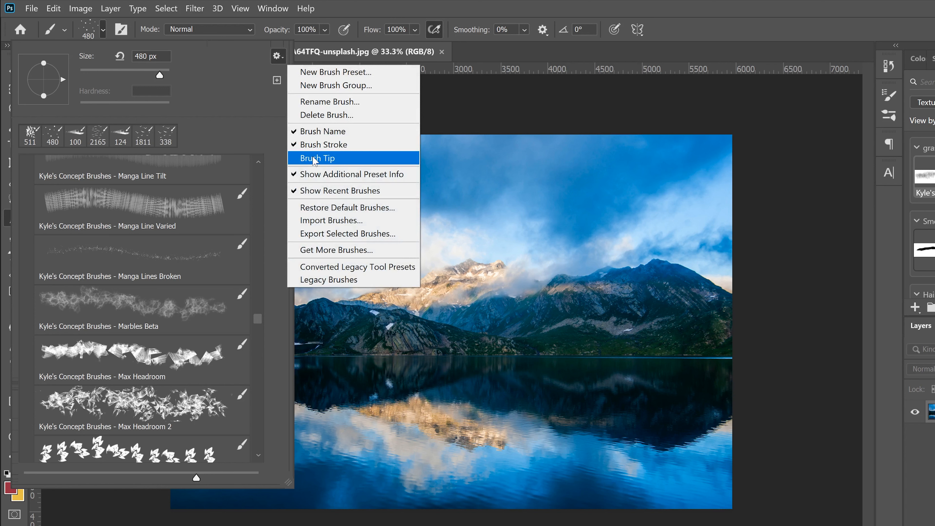
{"action": "left_click", "coordinate": [314, 158]}
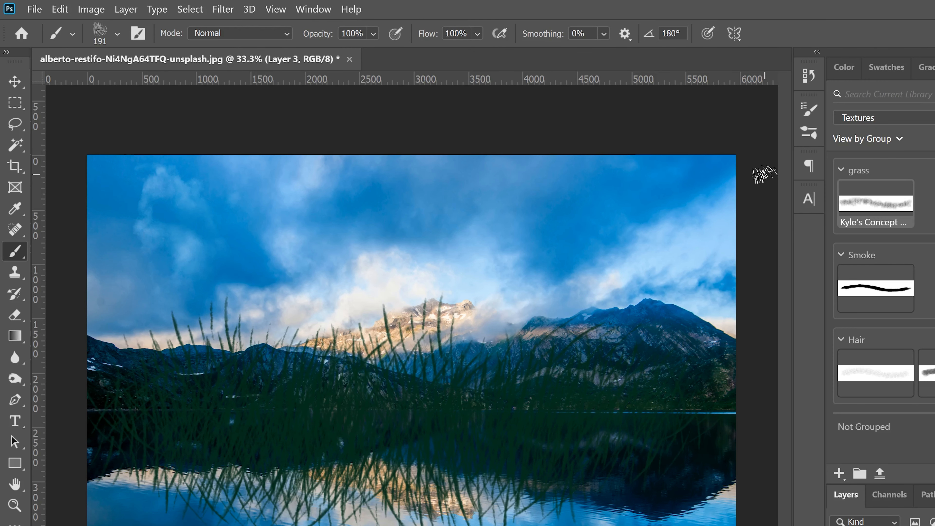
Collapse the concept brush folder and restore the Legacy Brushes set to the list of brush presets.
{"action": "left_click", "coordinate": [117, 33]}
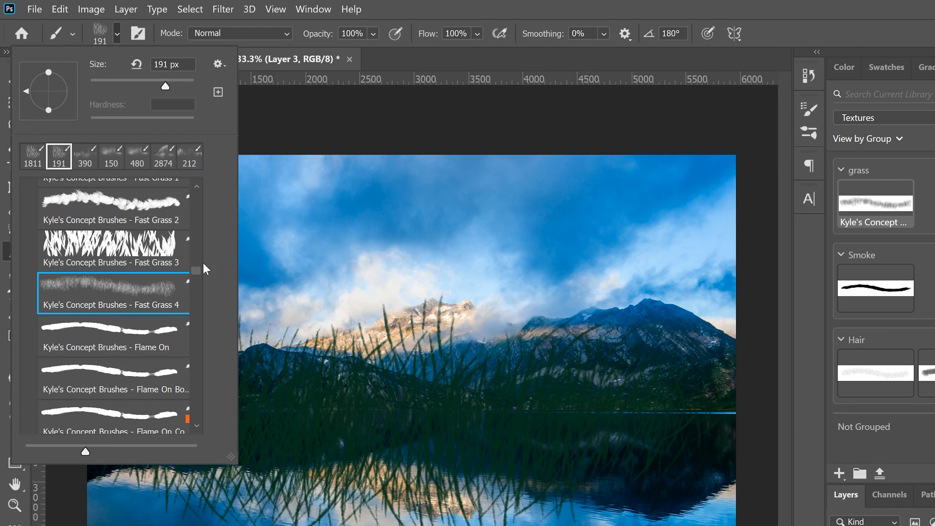
{"action": "left_click_drag", "start_coordinate": [196, 269], "coordinate": [198, 190]}
{"action": "left_click", "coordinate": [29, 331]}
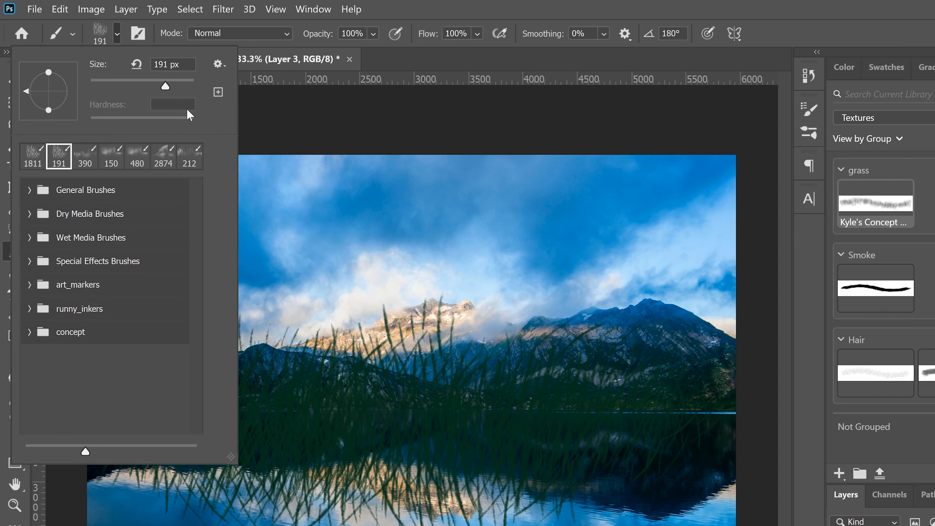
{"action": "left_click", "coordinate": [218, 64]}
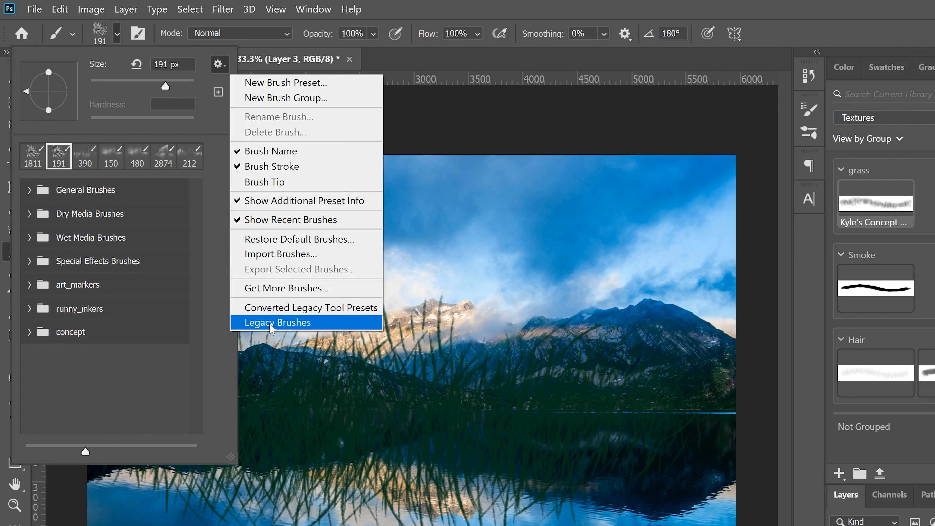
{"action": "left_click", "coordinate": [289, 323]}
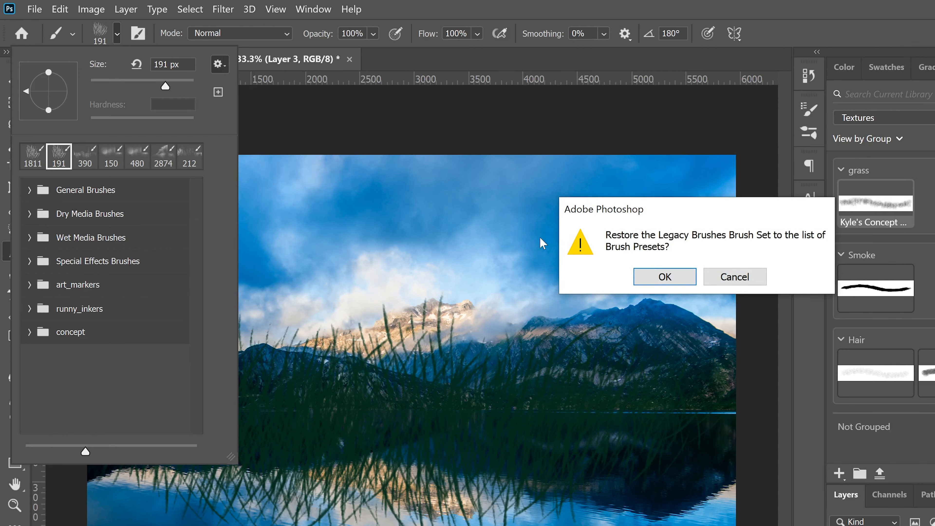
{"action": "left_click", "coordinate": [665, 276]}
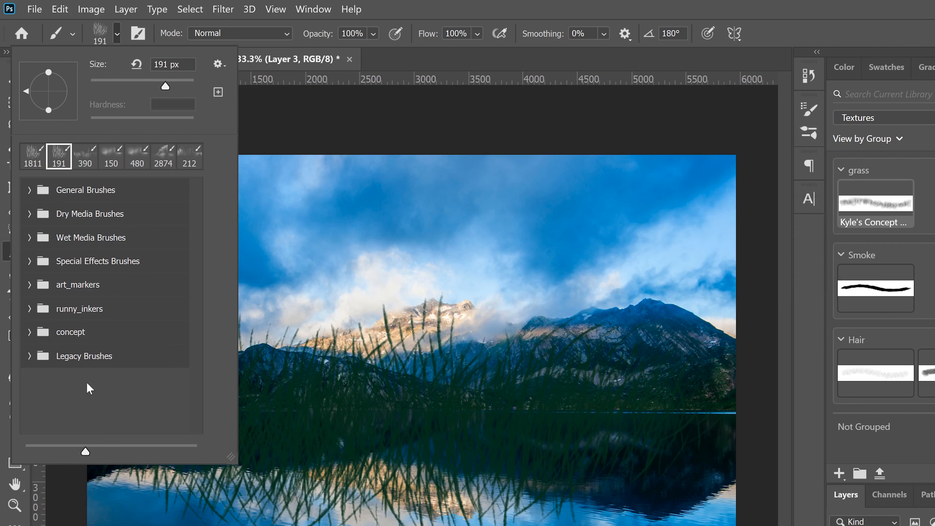
Expand the Legacy Brushes folder and look through the brush sets it contains.
{"action": "left_click", "coordinate": [30, 356]}
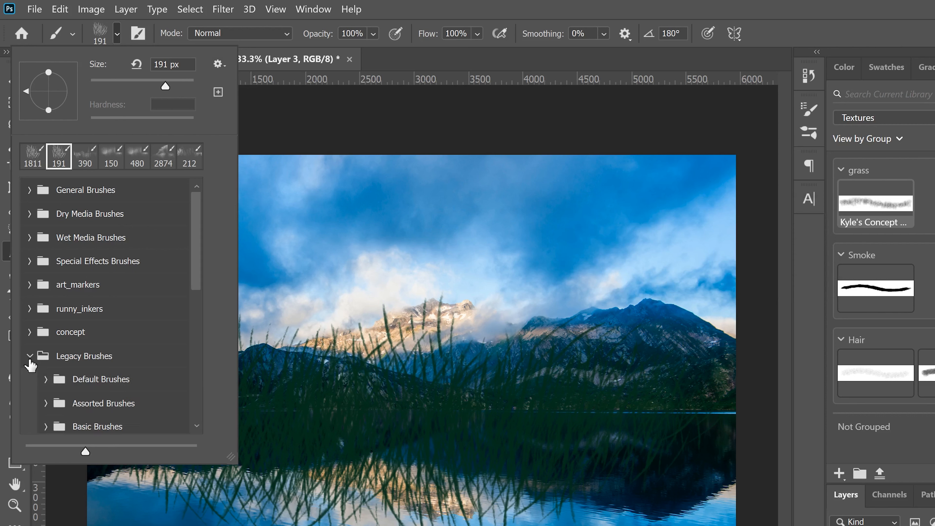
{"action": "left_click", "coordinate": [30, 356]}
{"action": "left_click", "coordinate": [30, 356]}
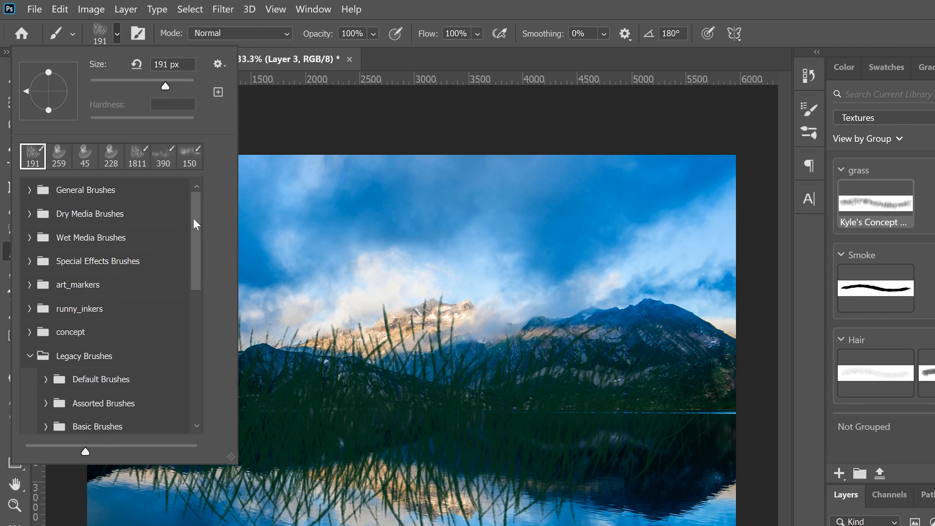
{"action": "left_click_drag", "start_coordinate": [195, 224], "coordinate": [185, 361]}
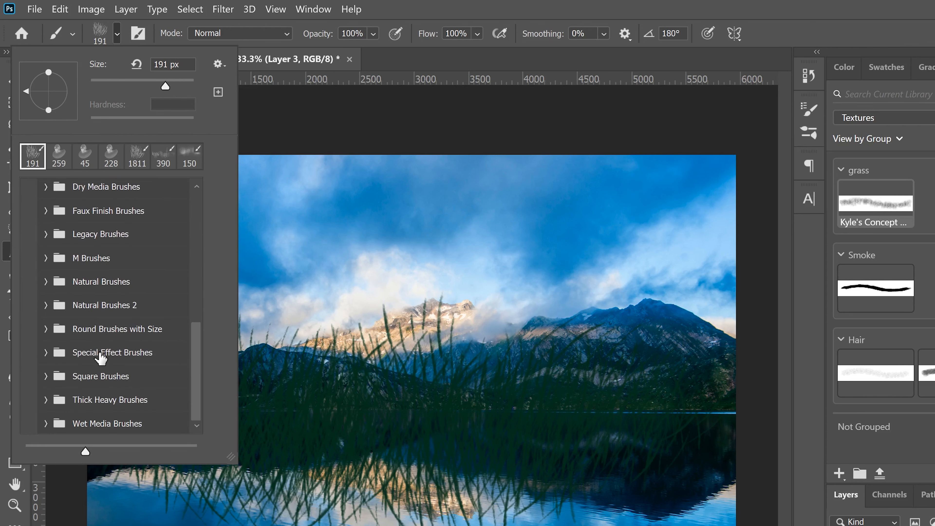